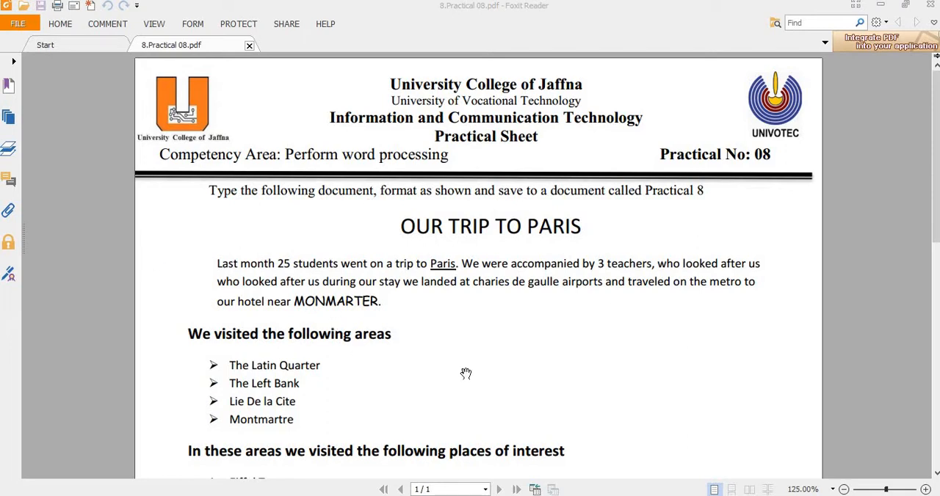
Step: Review the practical sheet, switch to the blank Practical Ms document in Word and paste the copied trip text into it
scroll(405, 377, "down", 10)
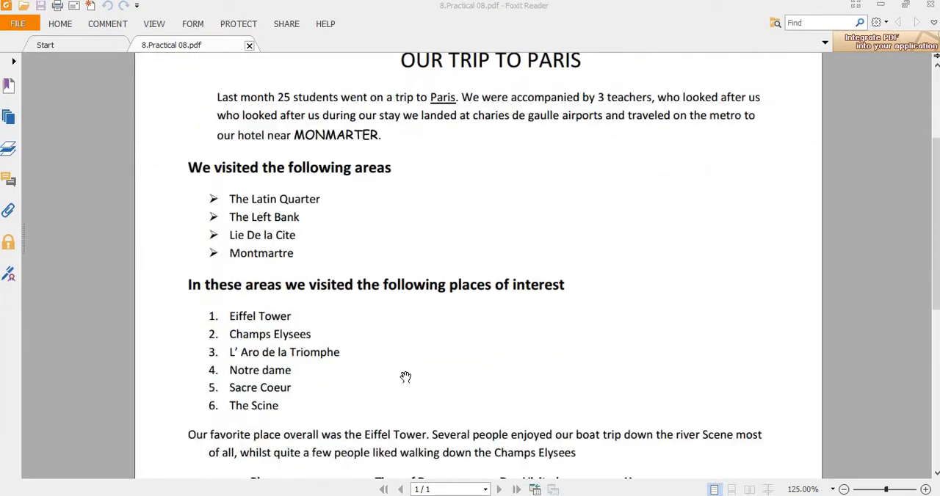
scroll(404, 366, "up", 10)
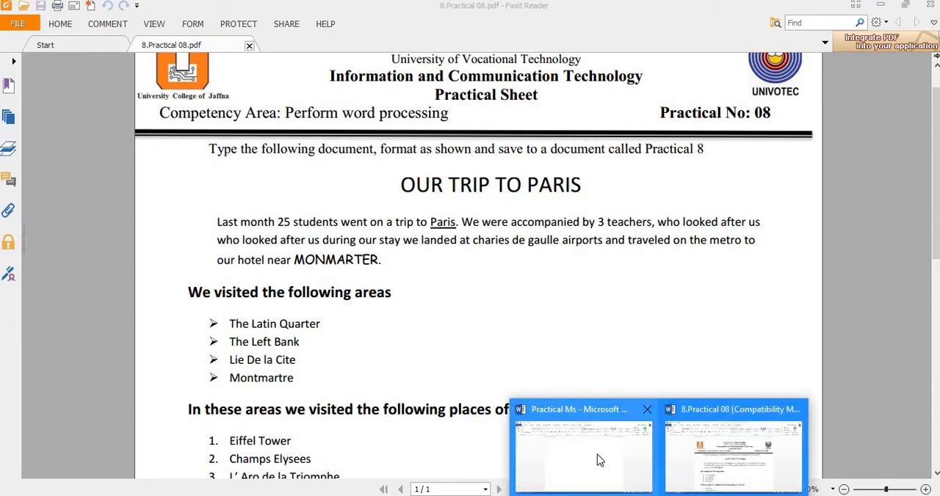
left_click(598, 457)
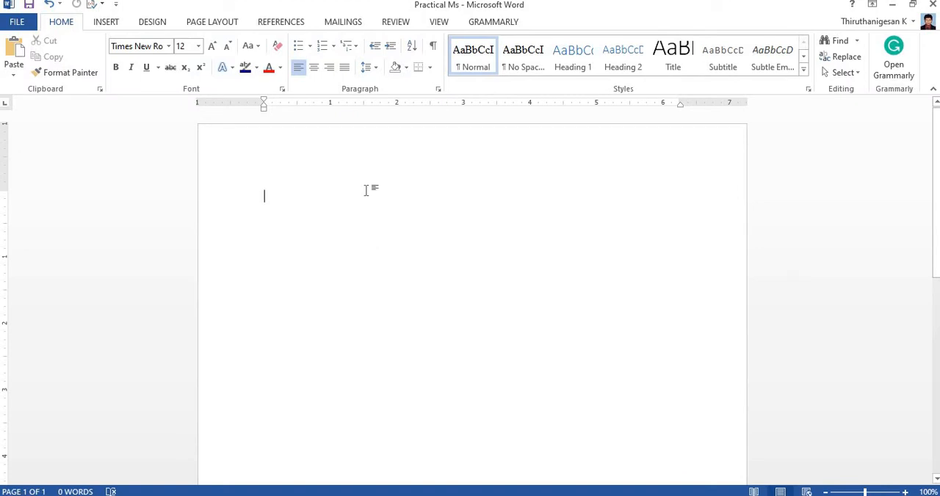
type("OUR TRIP TO PARIS Last month 25 students went on a trip to Paris. We were accompanied by 3 teachers, who looked after us who looked after us during our stay we landed at charies de gaulle airports and traveled on the metro to our hotel near MONMARTER. We visited the following areas The Latin Quarter The Left Bank Lie De la Cite Montmartre In these areas we visited the following places of interest Eiffel Tower Champs Elysees L' Aro de la Triomphe Notre dame Sacre Coeur The Scine Our favorite place overall was the Eiffel Tower. Several people enjoyed our boat trip down the river Scene most of all, whilst quite a few people liked walking down the Champs Elysees PlaceTime of DayDayVisited Hours Eiffel Tower\tMorningDay 12.5 MontmartreEvening\tDay 3\t5.75 Eiffel TowerEvening\tDay 2\t2.40 MontmartreMorning\tDay 4\t4.30")
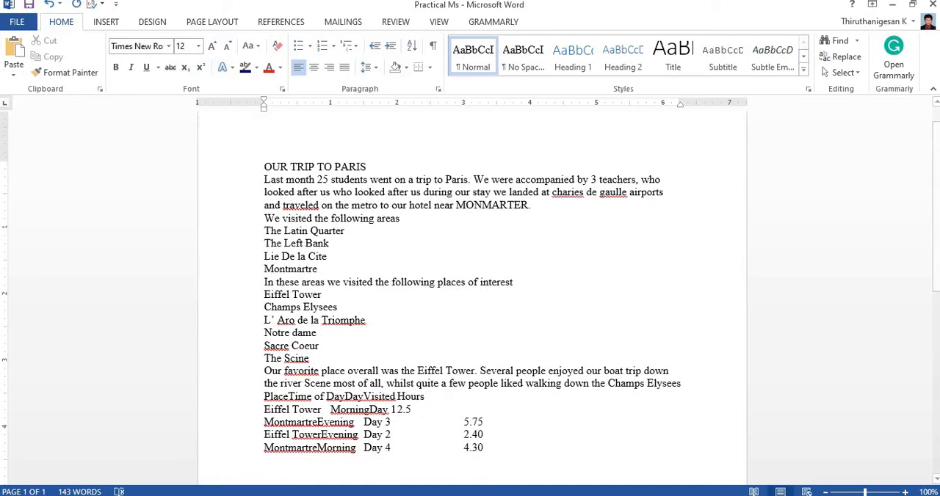
Step: Check the title in the practical sheet and set the font of "OUR TRIP TO PARIS" to Calibri (Body)
key("alt+Tab")
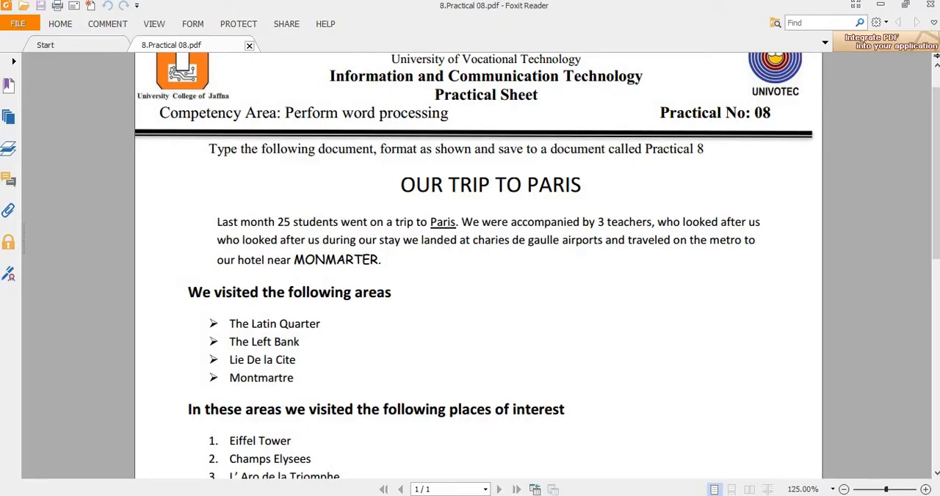
key("alt+Tab")
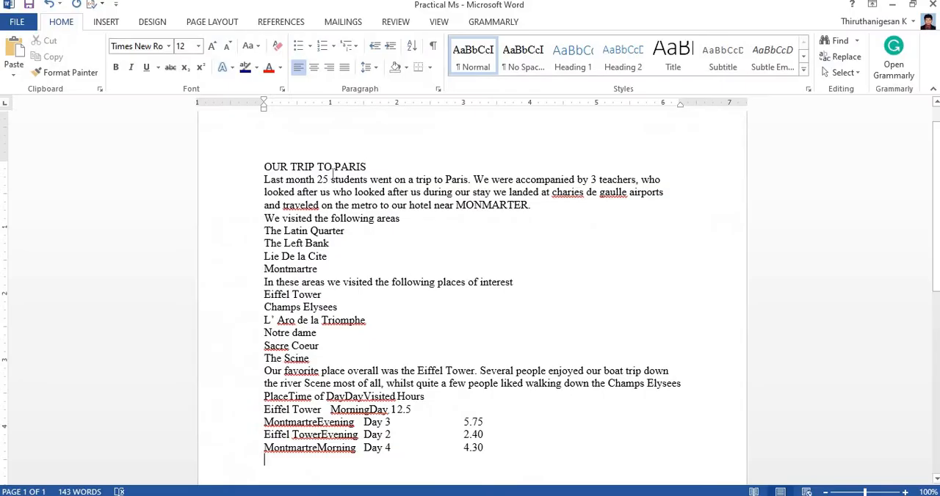
left_click_drag(367, 168, 216, 125)
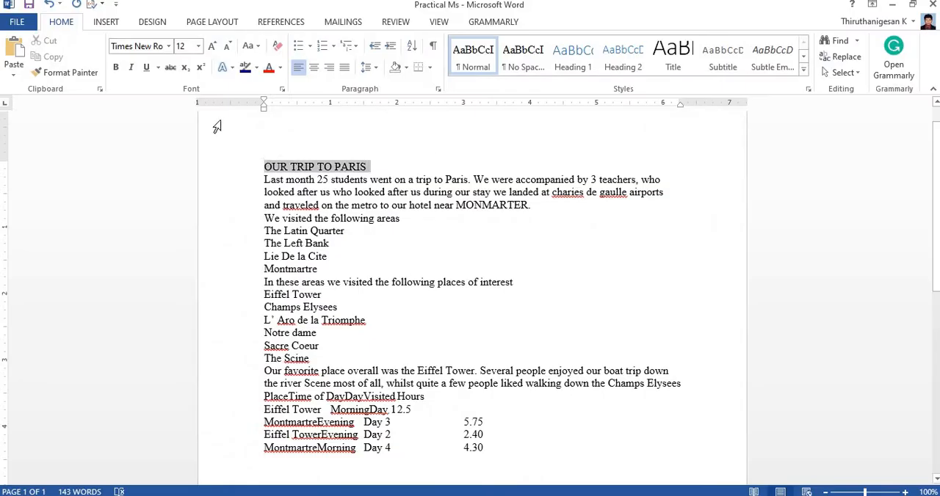
left_click(168, 45)
left_click(152, 96)
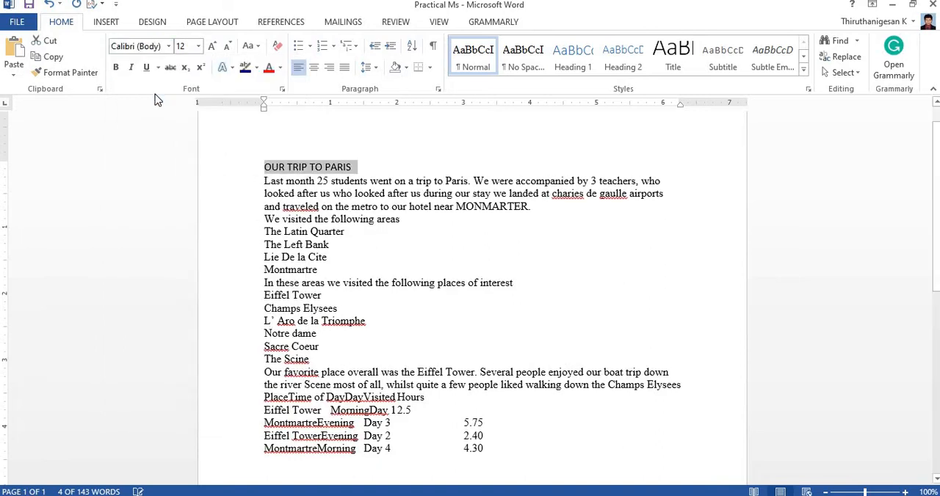
left_click(137, 46)
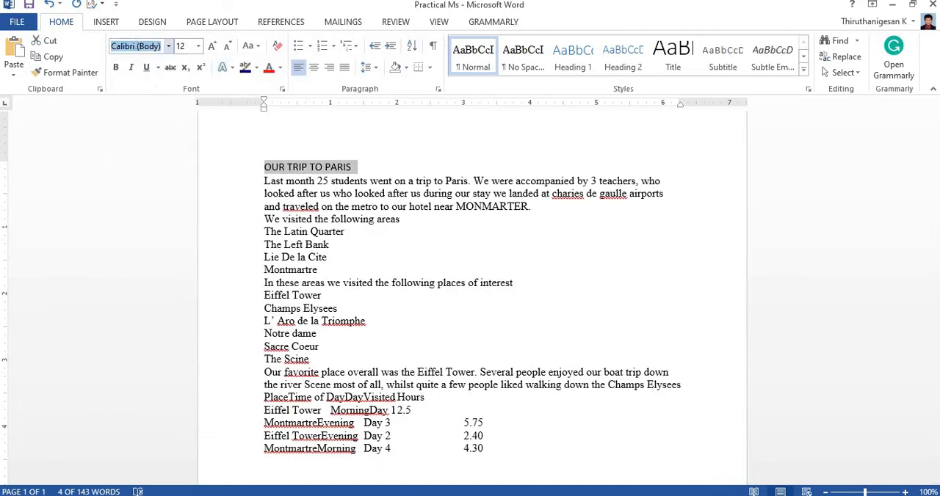
type("Calibri b")
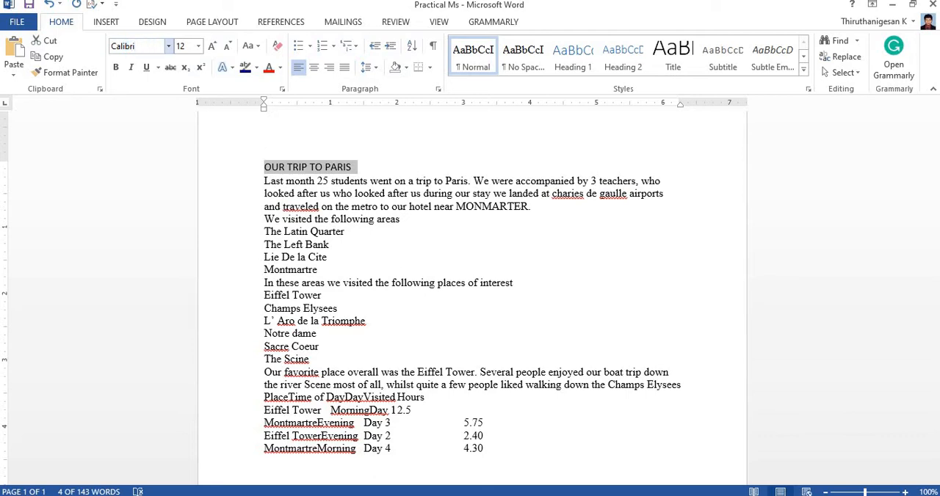
key("Return")
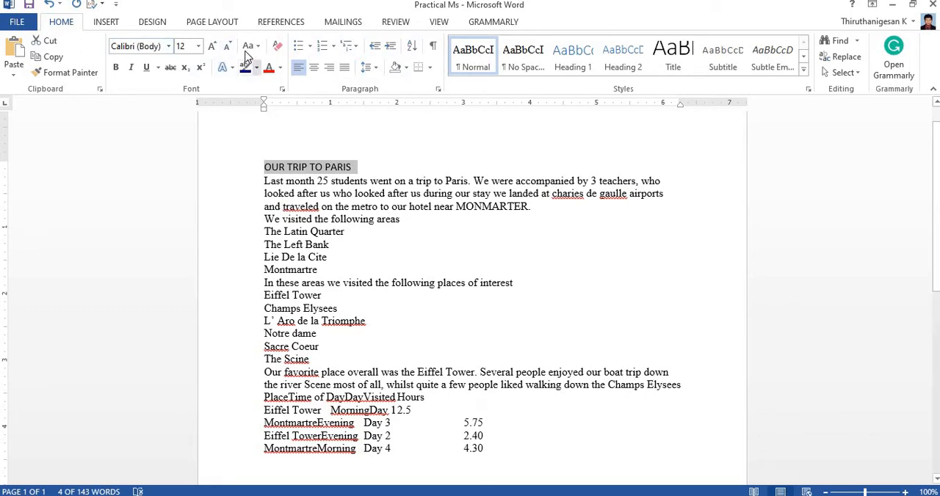
Step: Make the title "OUR TRIP TO PARIS" bold, increase its size to 16 and centre it
left_click(117, 69)
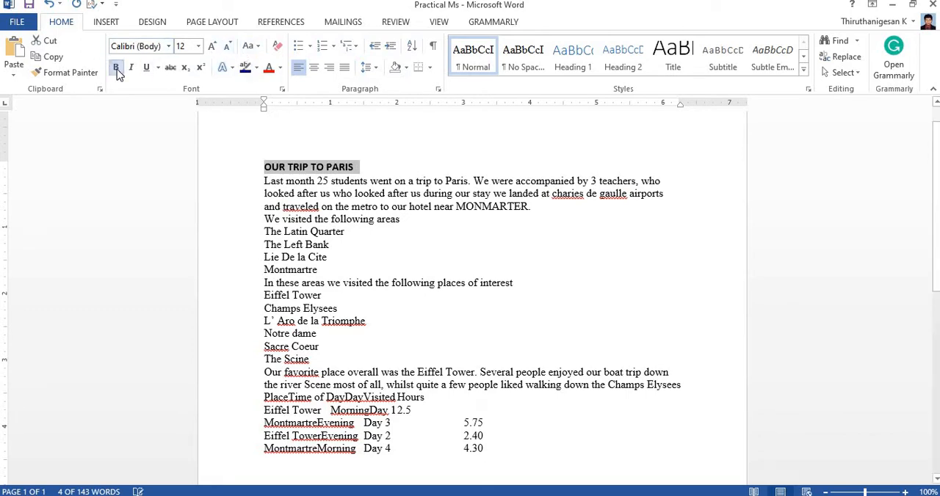
left_click(212, 46)
left_click(212, 46)
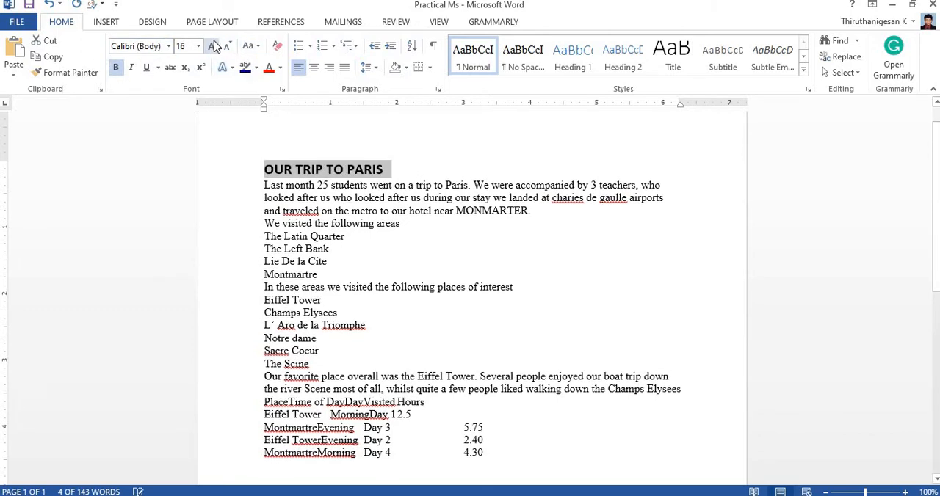
left_click(314, 67)
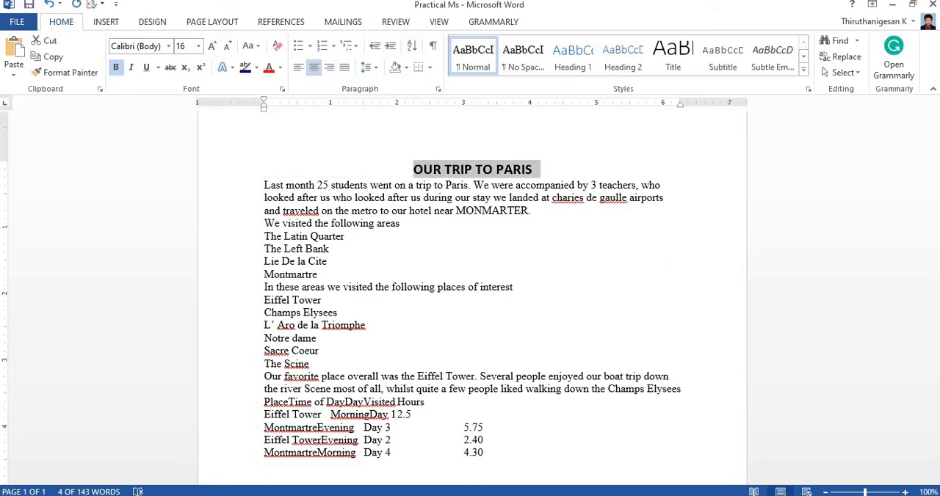
Step: Compare with the practical sheet, insert a blank line above "We visited the following areas" and set the title's font size to 18
key("alt+Tab")
key("alt+Tab")
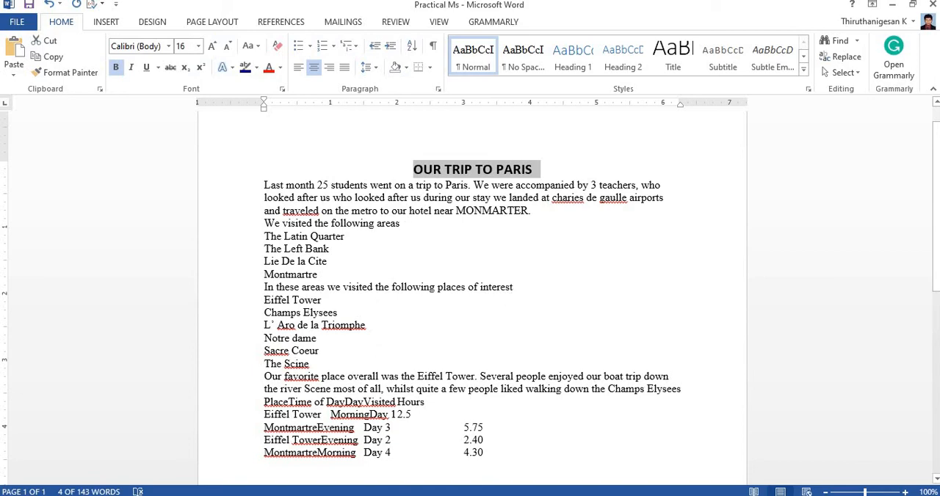
key("alt+Tab")
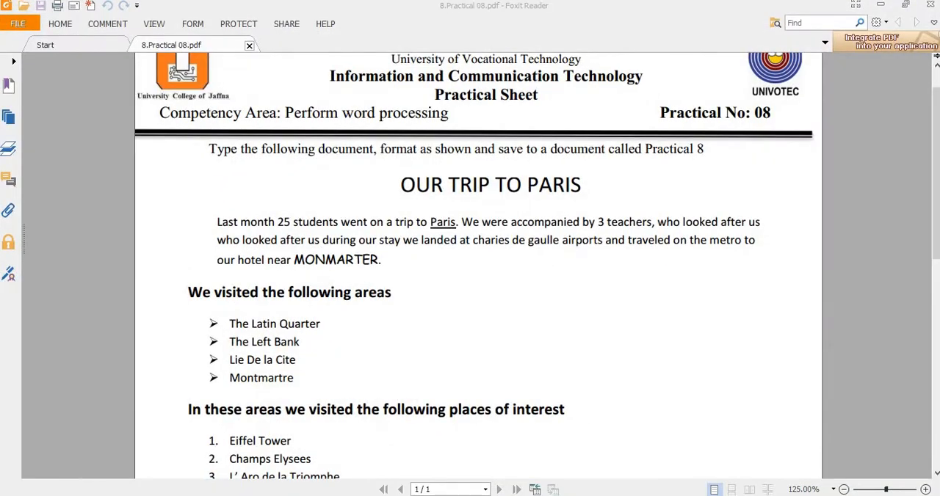
key("alt+Tab")
left_click(265, 223)
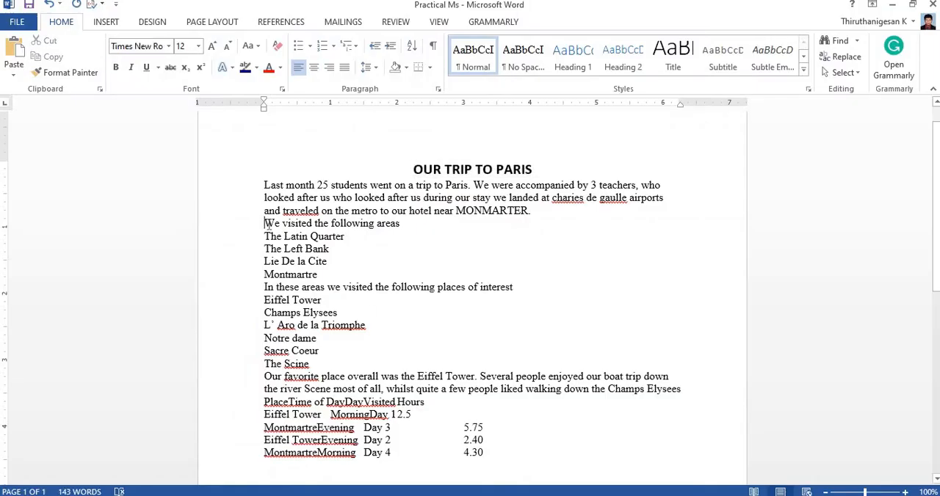
key("Return")
left_click_drag(412, 169, 544, 170)
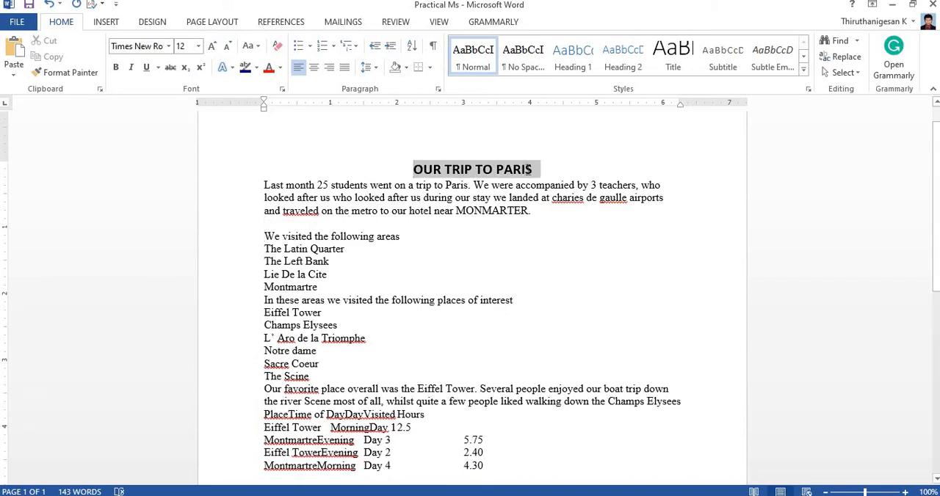
left_click(211, 45)
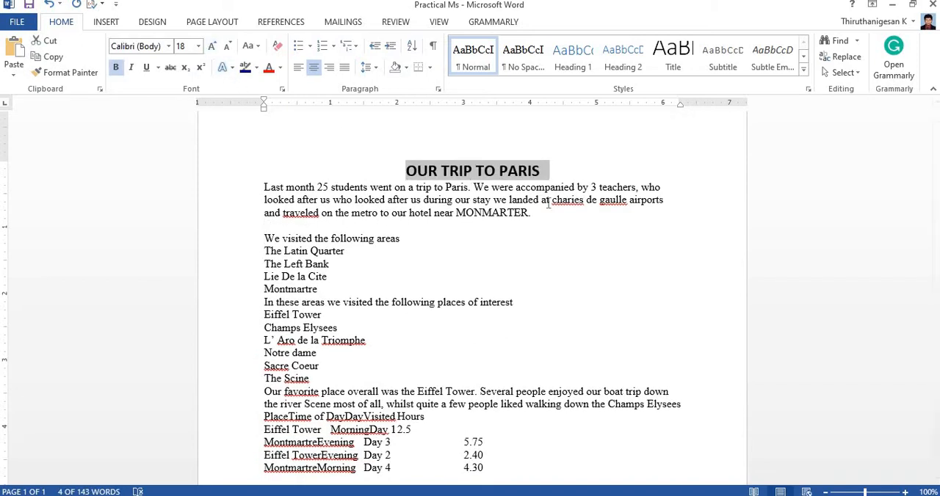
Step: Set the introductory paragraph beginning "Last month 25 students" in the Minion Pro font and justify it
left_click_drag(550, 214, 249, 188)
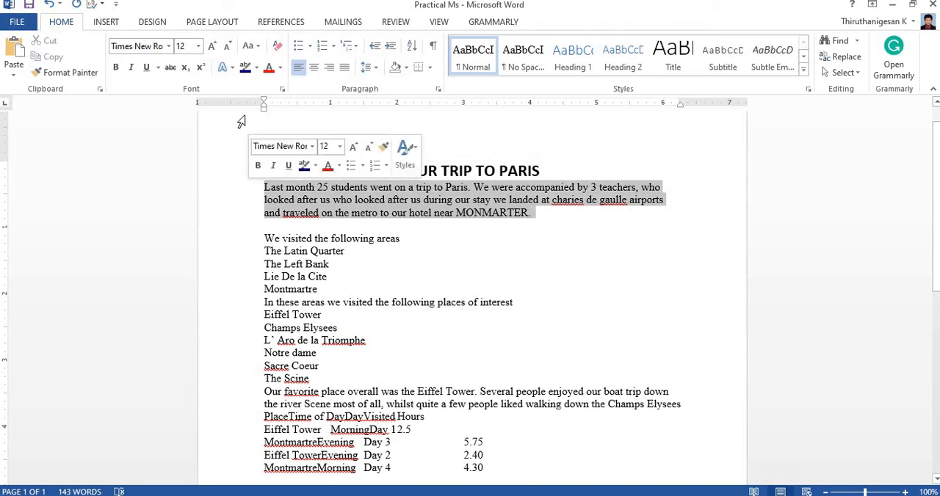
left_click(169, 47)
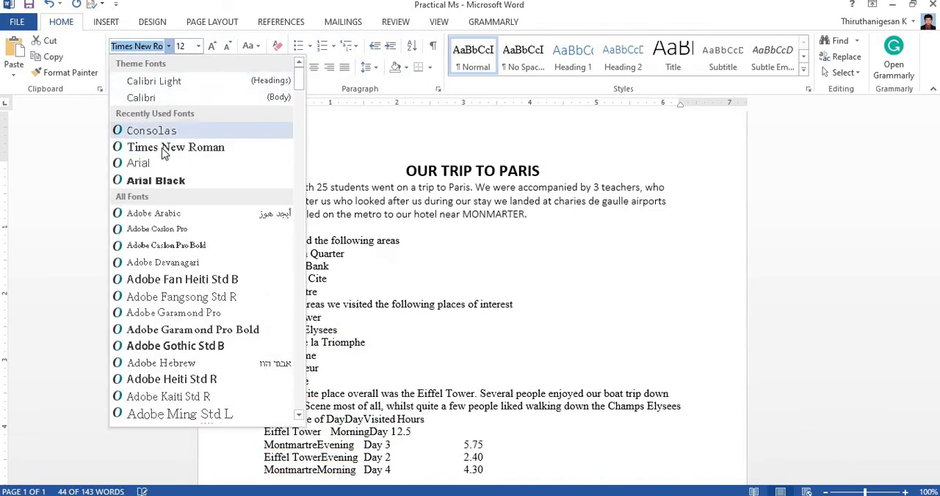
scroll(158, 290, "down", 10)
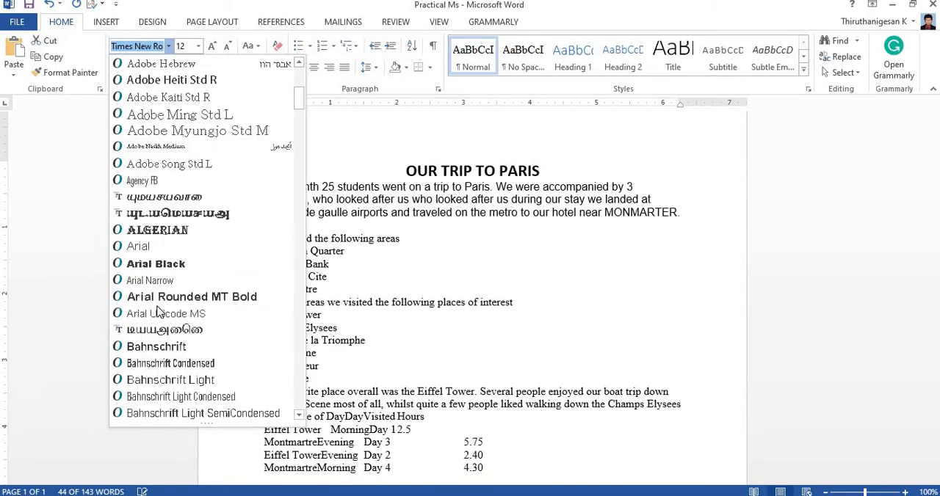
scroll(160, 365, "down", 13)
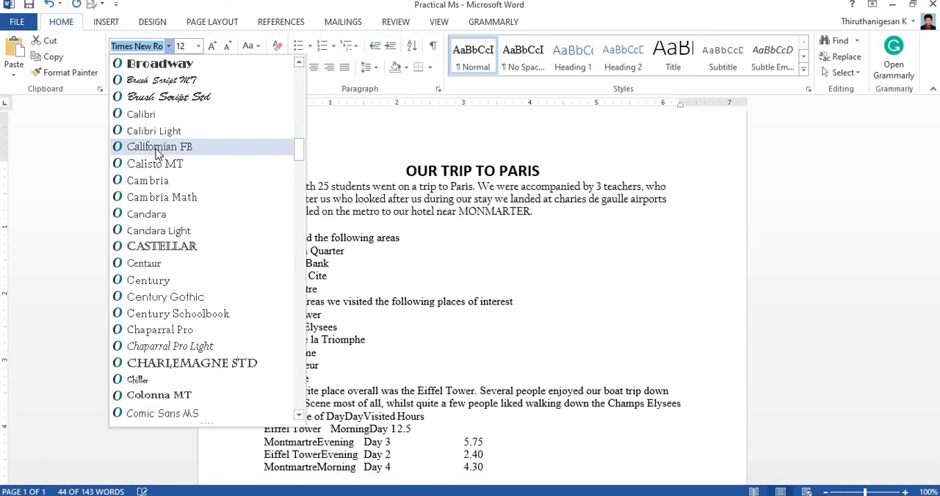
scroll(152, 233, "down", 2)
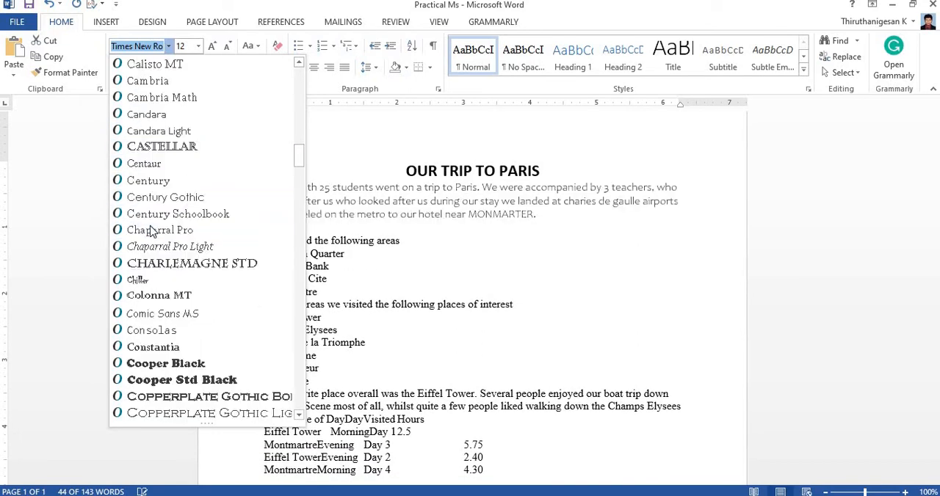
scroll(152, 232, "down", 3)
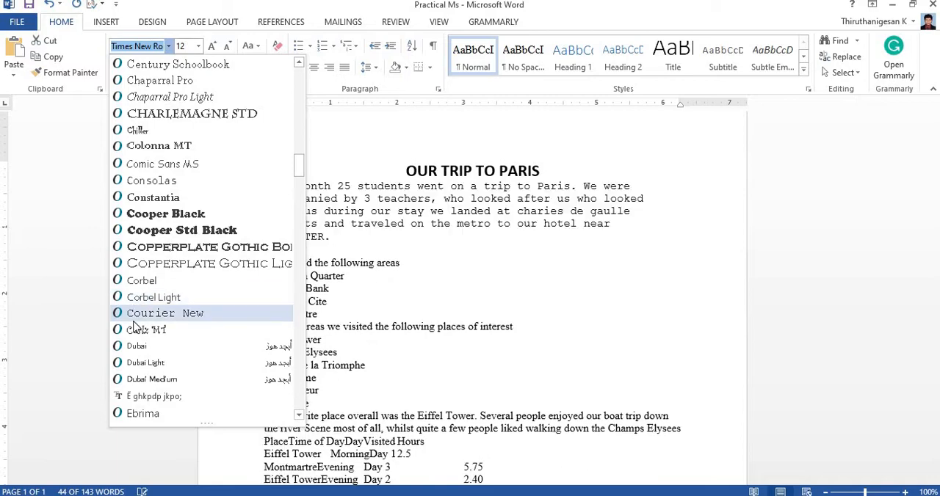
scroll(135, 323, "down", 12)
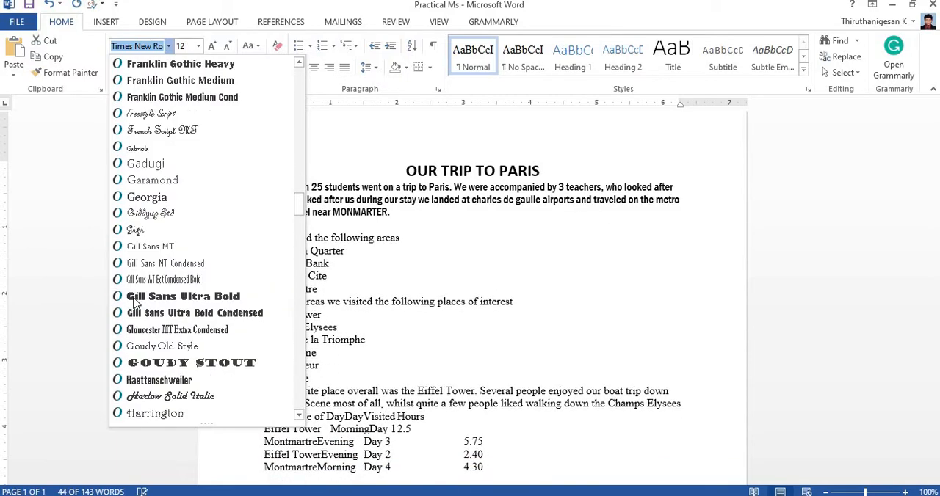
scroll(134, 304, "down", 6)
scroll(135, 303, "down", 15)
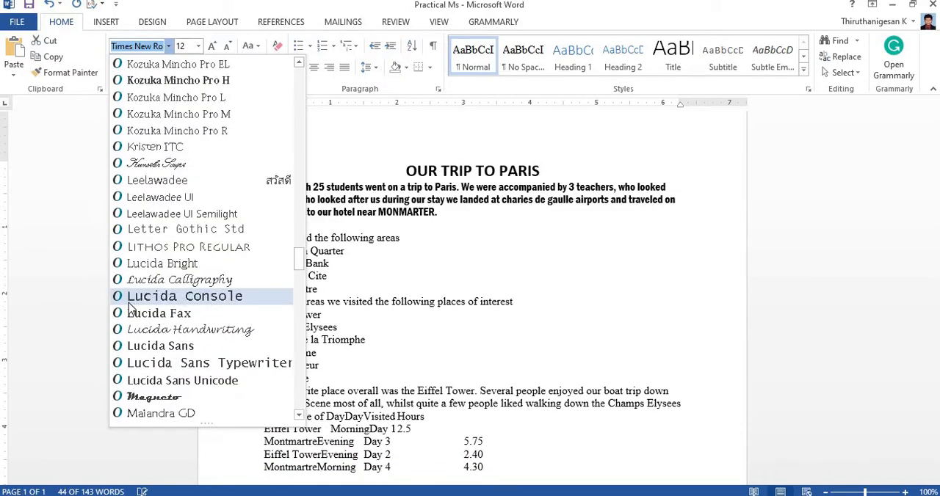
scroll(141, 351, "down", 5)
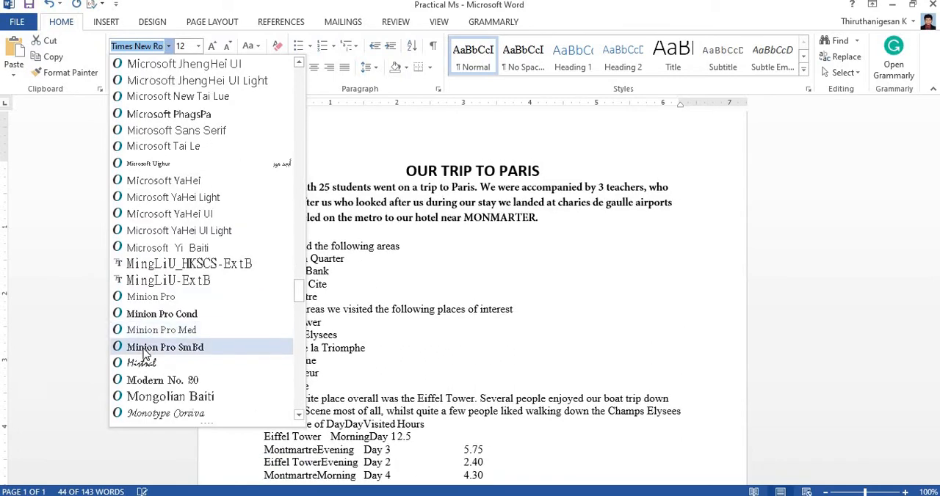
left_click(151, 299)
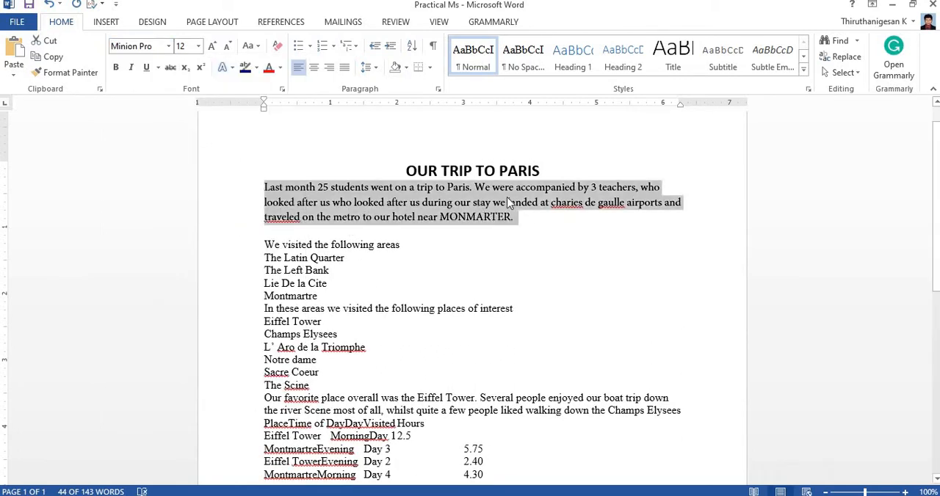
left_click(343, 67)
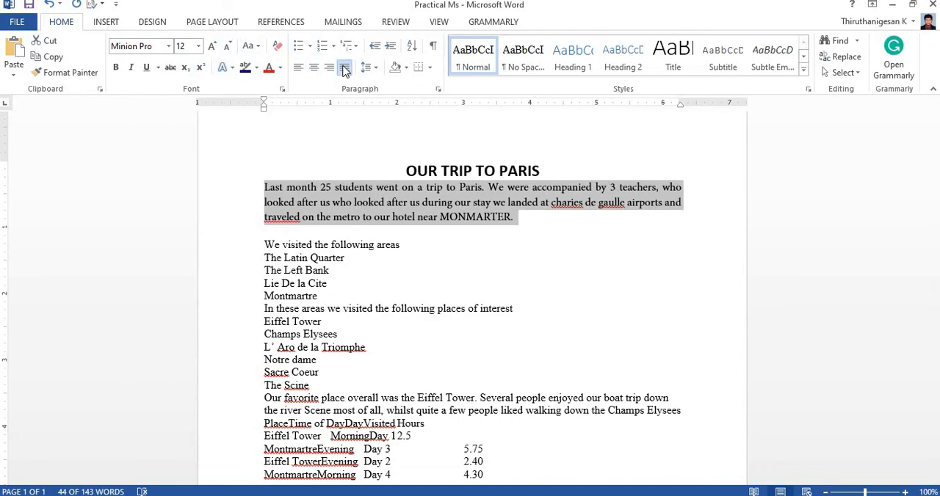
left_click(560, 231)
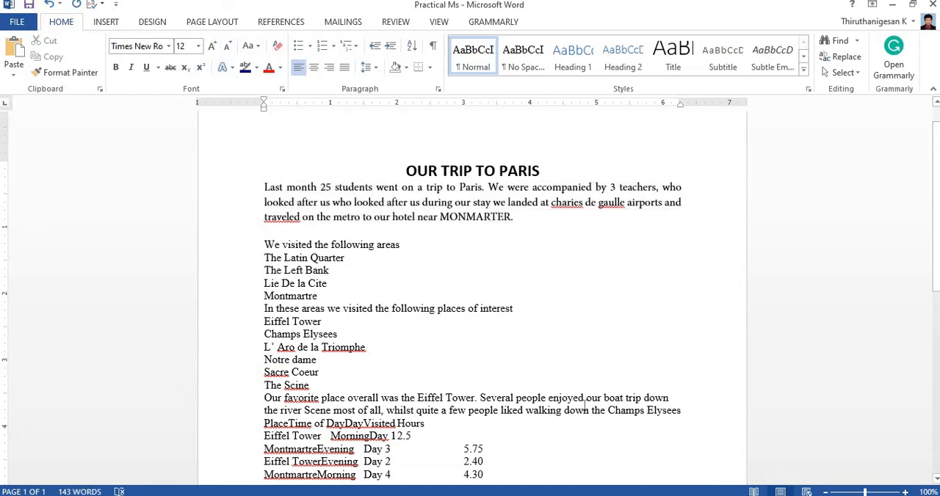
Step: Format the line "We visited the following areas" as a bold heading with font size 16
left_click_drag(404, 246, 265, 245)
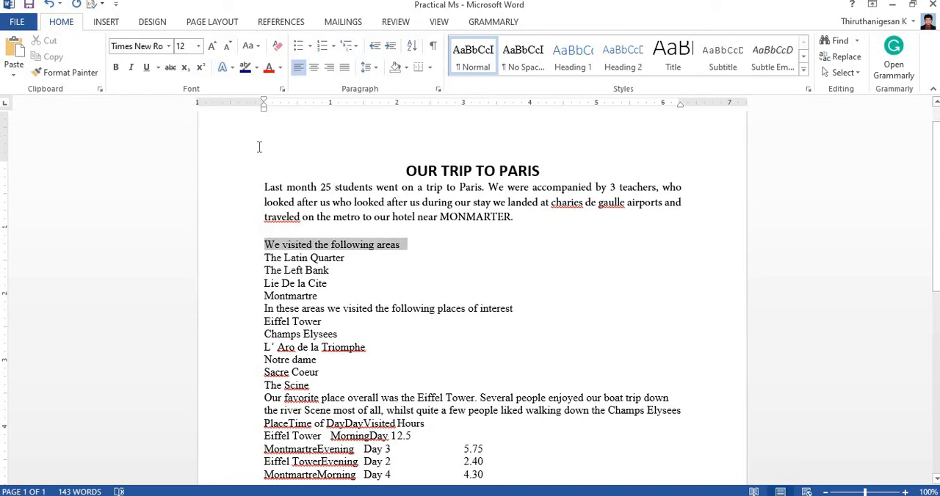
left_click(212, 46)
left_click(213, 45)
left_click(116, 67)
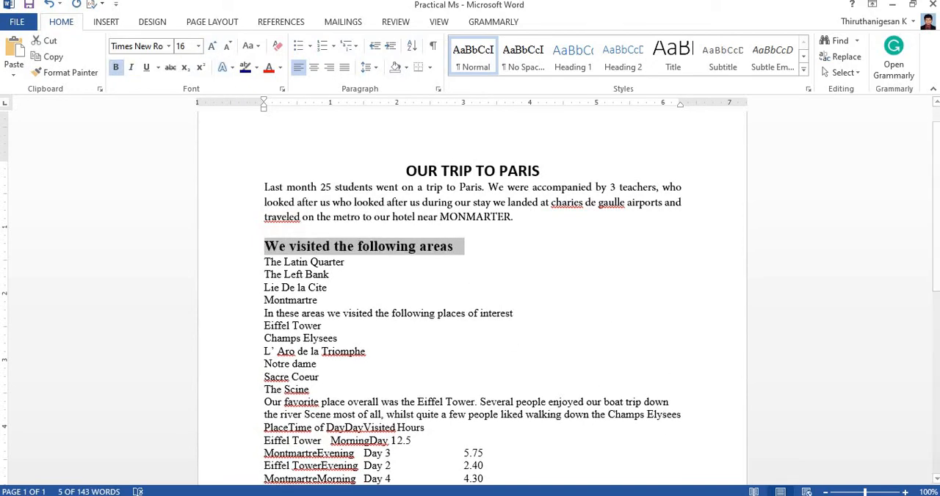
Step: Check the list style in the practical sheet and apply arrow bullets to the four areas from The Latin Quarter to Montmartre
key("alt+Tab")
key("alt+Tab")
left_click_drag(330, 303, 245, 266)
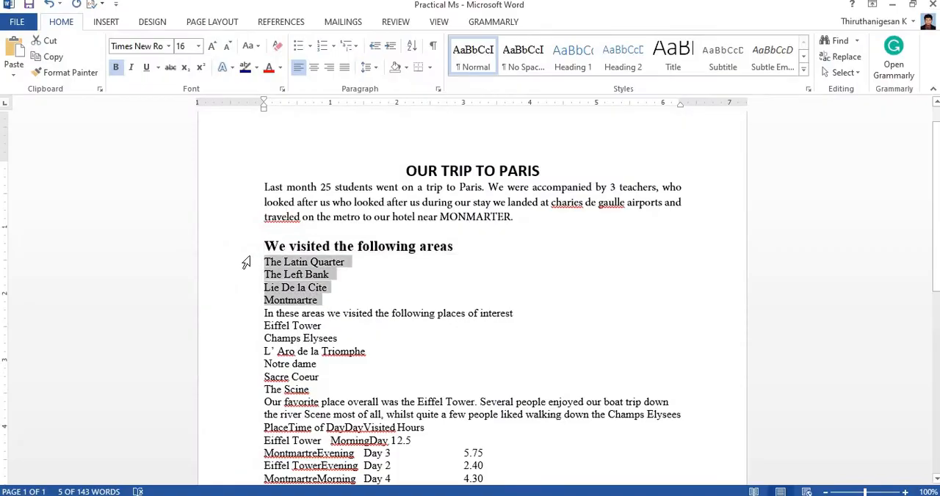
left_click(310, 45)
left_click(310, 88)
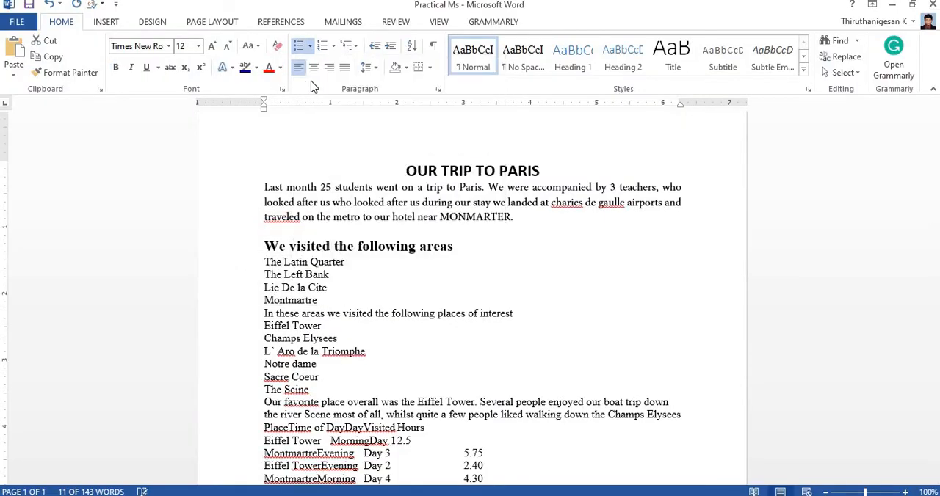
Step: Compare with the practical sheet, insert a blank line above "In these areas we visited the following places of interest" and format that line bold at size 16
left_click(556, 338)
key("alt+Tab")
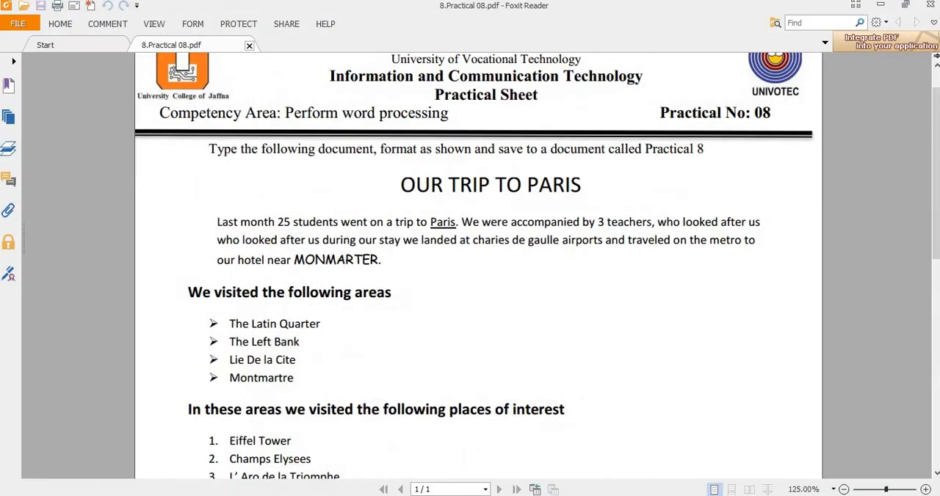
key("alt+Tab")
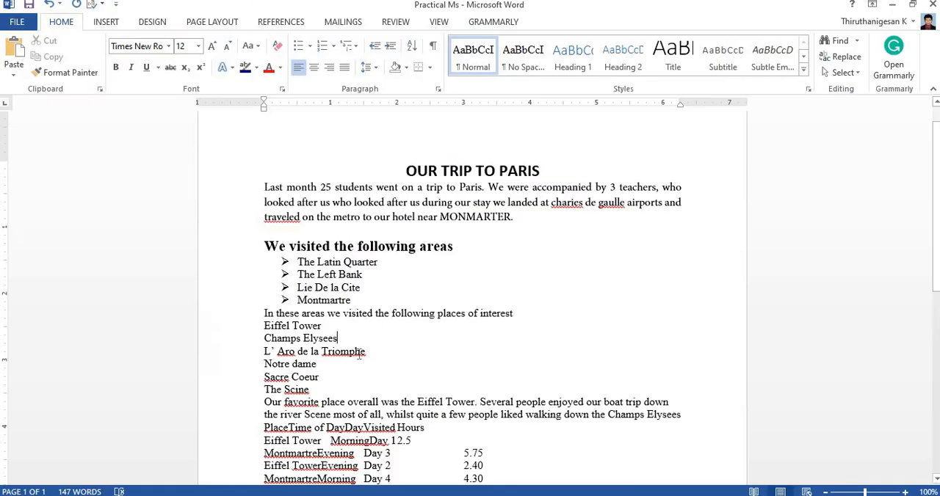
left_click(263, 312)
key("Return")
left_click(251, 326)
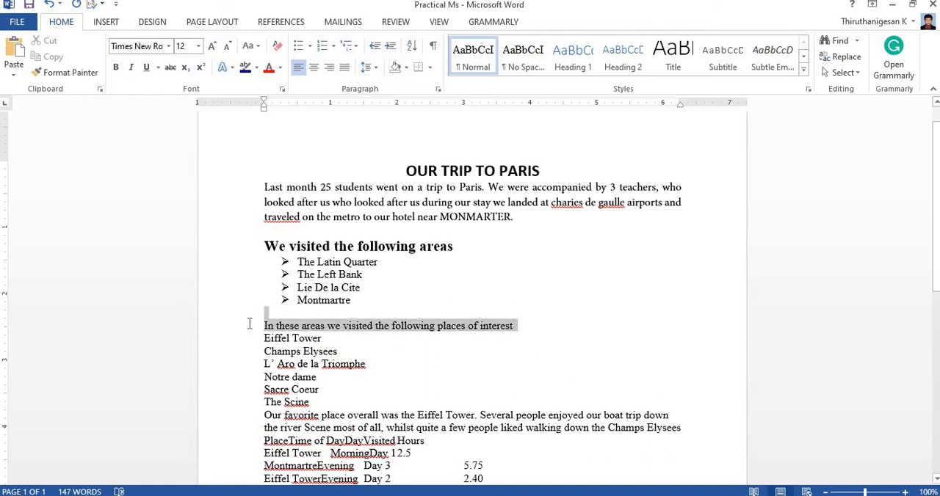
left_click(212, 46)
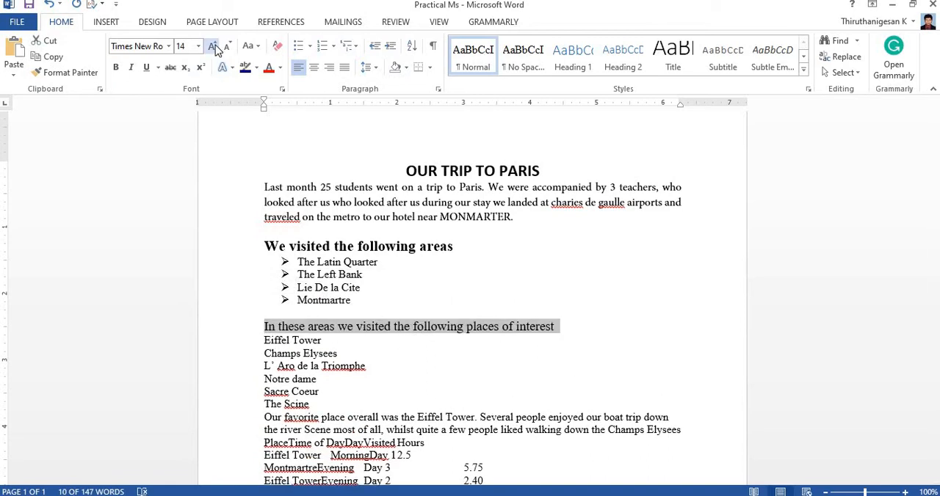
left_click(213, 46)
left_click(115, 67)
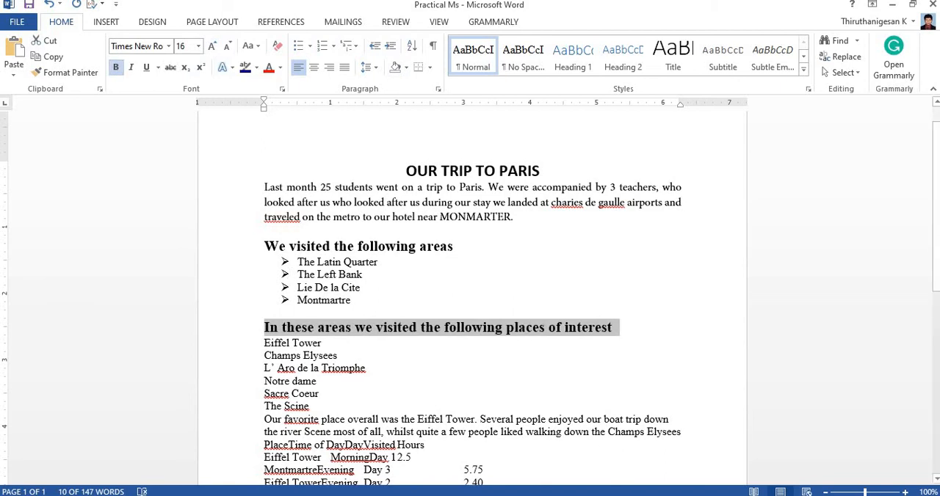
Step: Check the list style in the practical sheet and apply 1-2-3 numbering to the six places from Eiffel Tower to The Scine
key("alt+Tab")
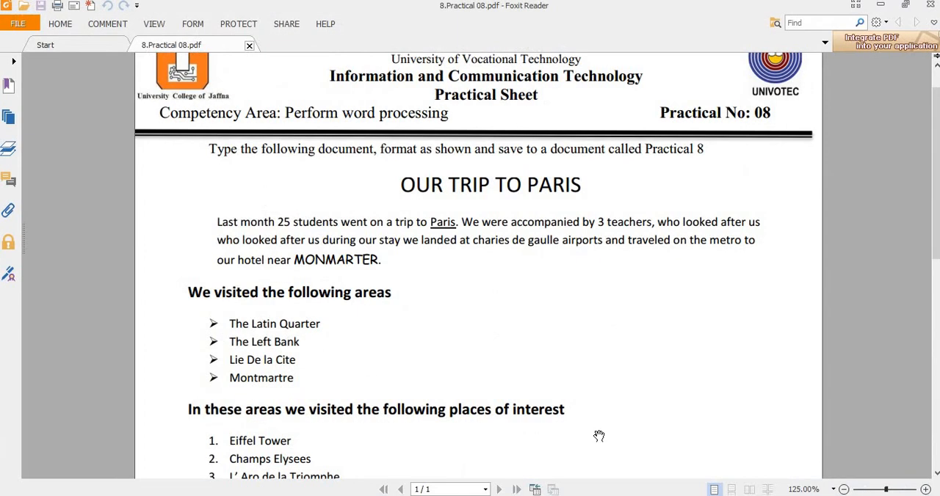
scroll(599, 437, "down", 3)
key("alt+Tab")
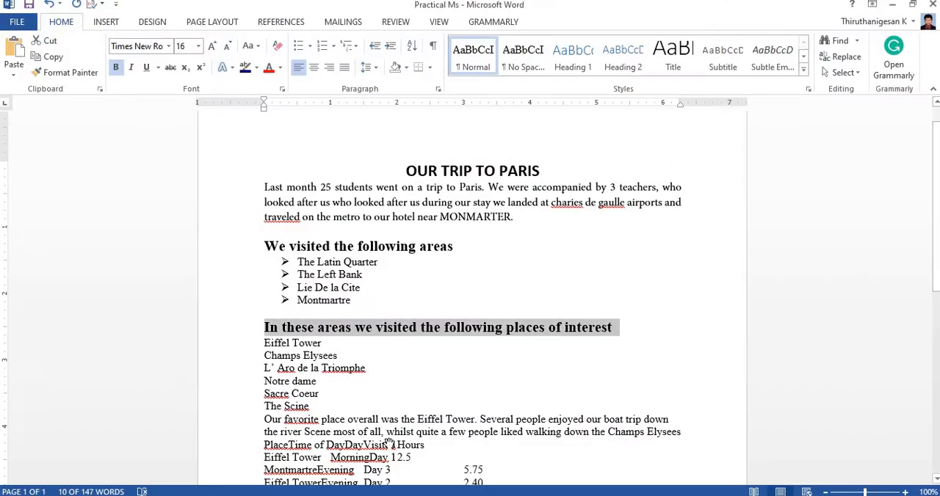
left_click_drag(320, 406, 251, 343)
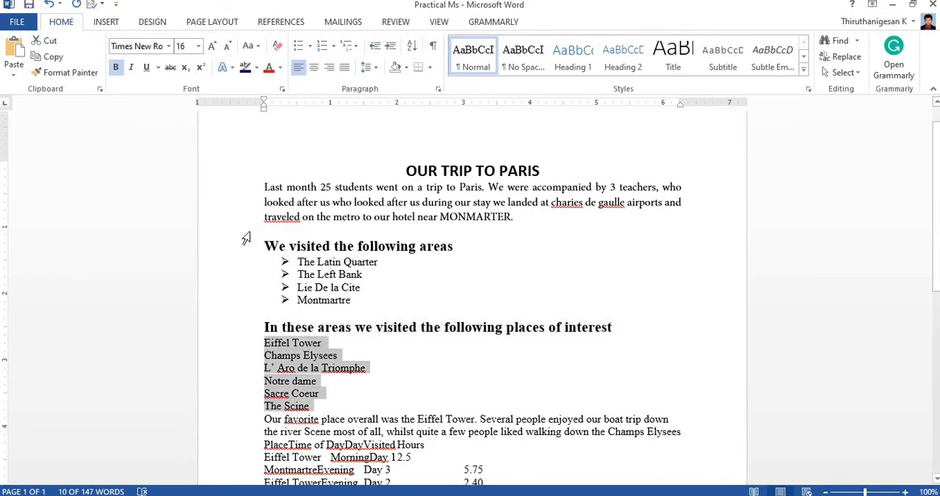
left_click(323, 47)
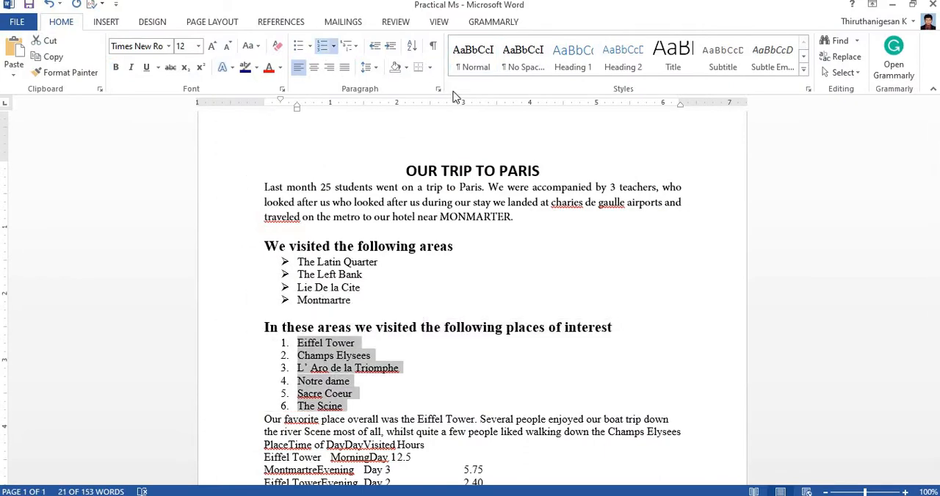
Step: Insert a blank line above the paragraph "Our favorite place overall" and another above the "PlaceTime of Day" line
scroll(565, 459, "down", 2)
left_click(264, 354)
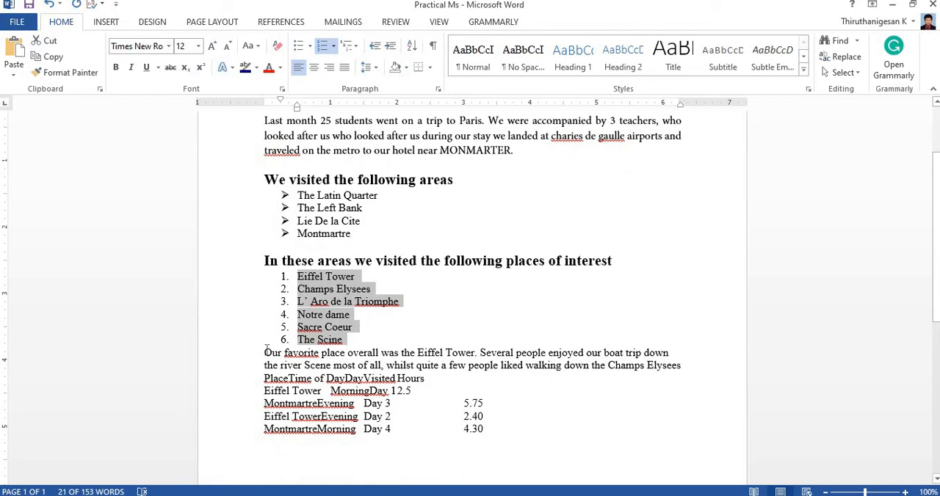
key("Return")
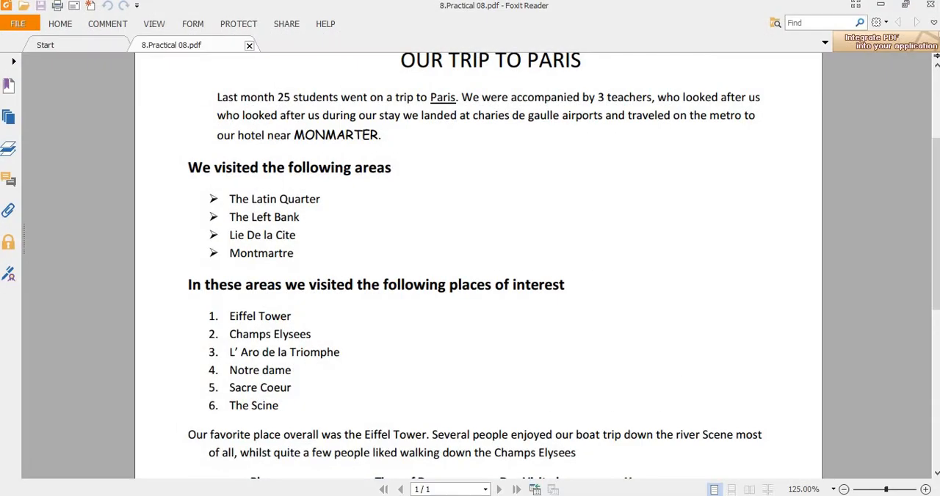
scroll(518, 355, "down", 1)
scroll(518, 354, "down", 2)
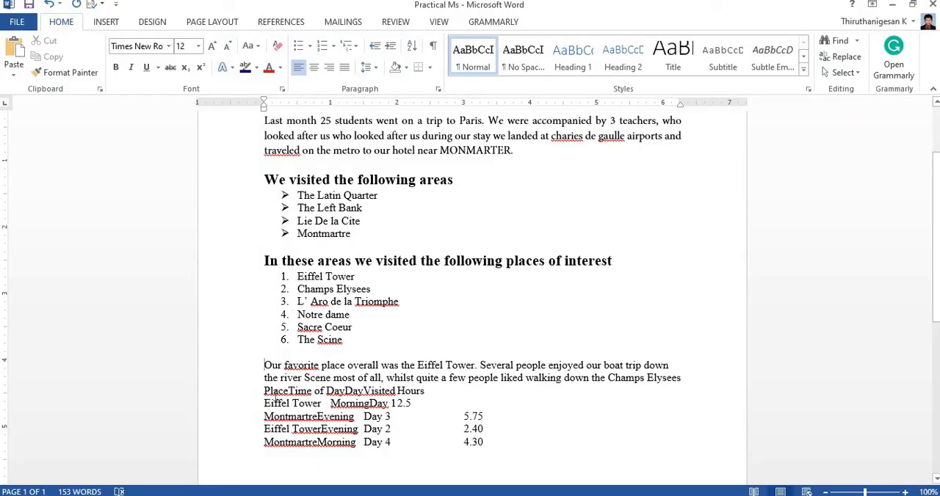
key("Return")
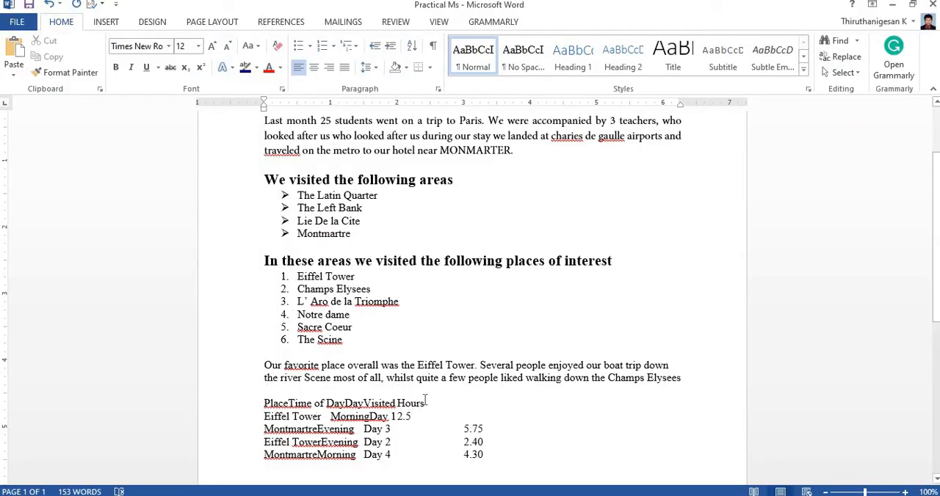
Step: Make the table's header line bold and tab "Time of Day" away from "Place" to the 2-inch mark, checking the practical sheet
left_click_drag(426, 403, 266, 403)
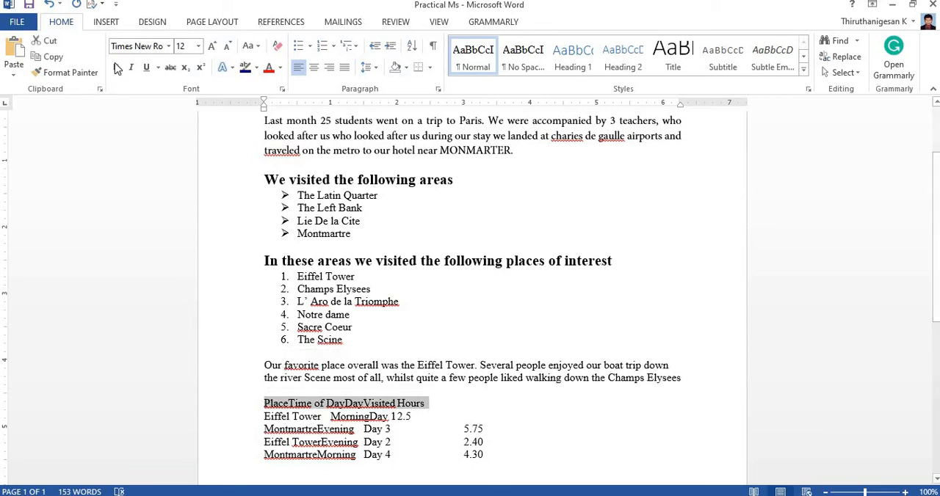
key("ctrl+b")
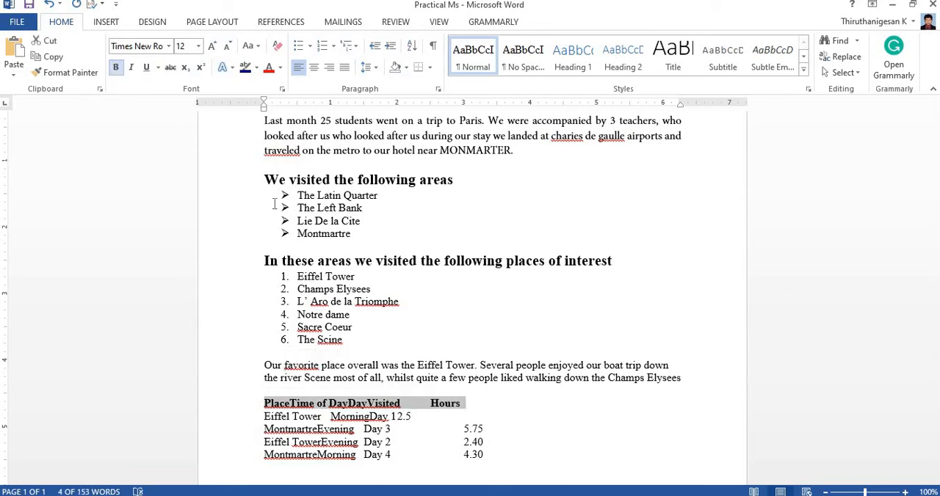
left_click(292, 403)
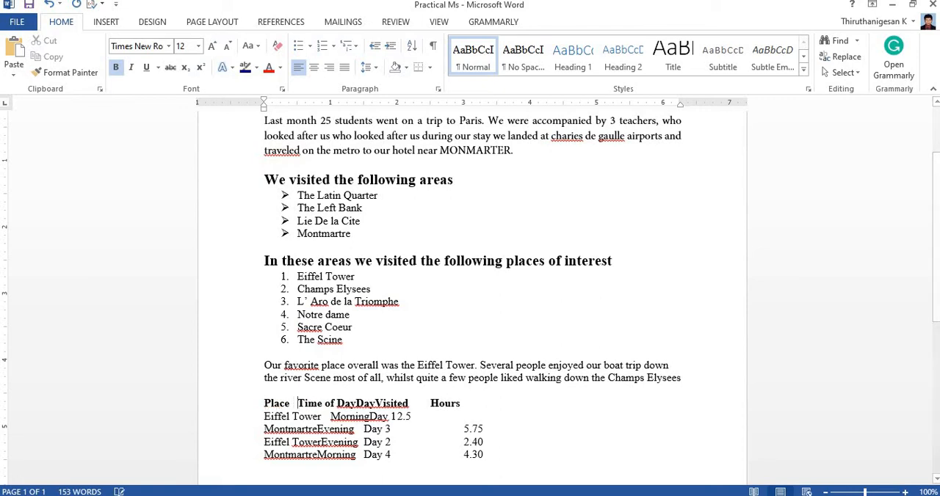
key("Tab")
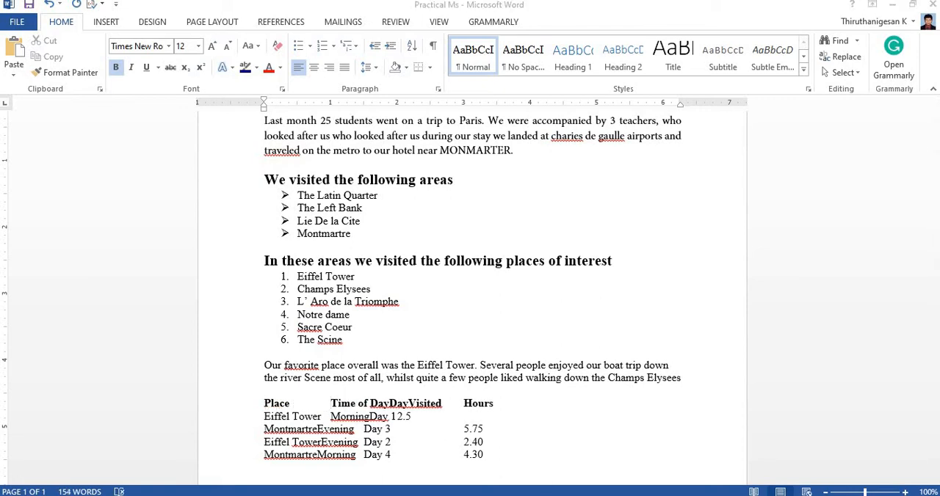
key("alt+Tab")
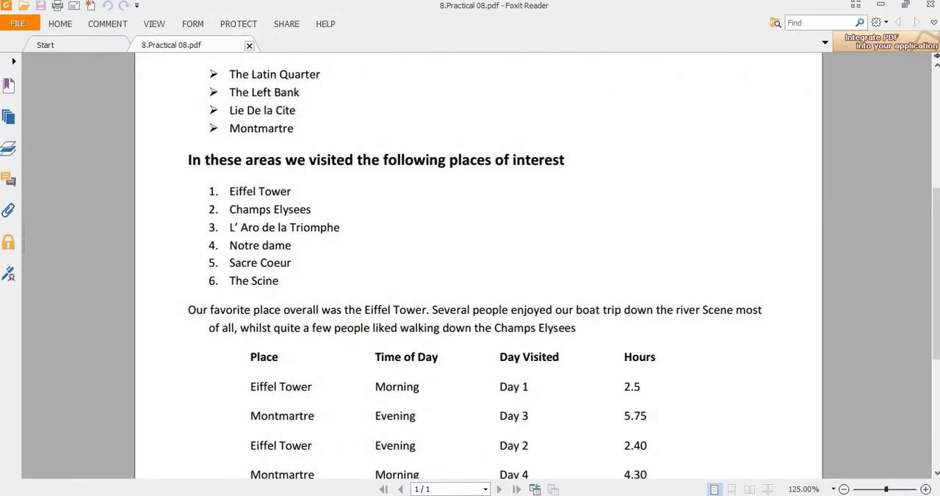
key("alt+Tab")
key("Tab")
key("Tab")
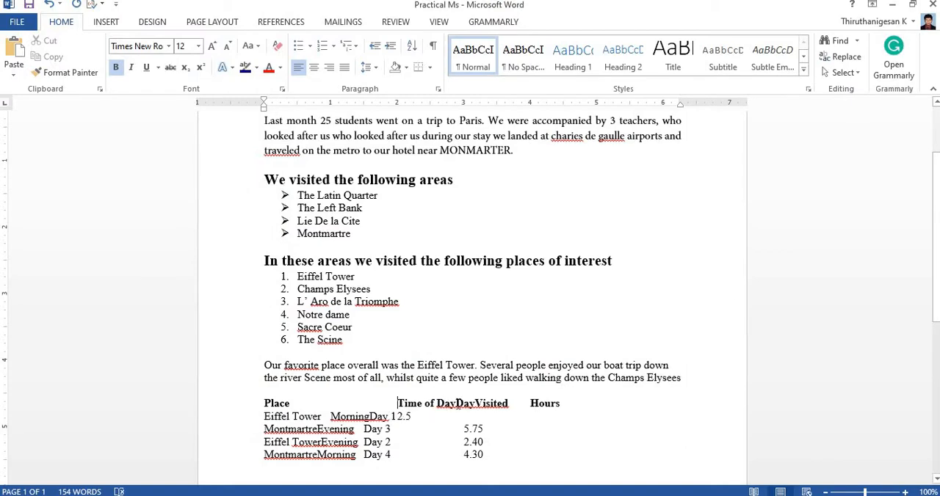
Step: Tab "Day Visited" and "Hours" into separate header columns and add the missing space in "Day Visited", following the practical sheet
left_click(456, 403)
key("Tab")
key("Tab")
key("Tab")
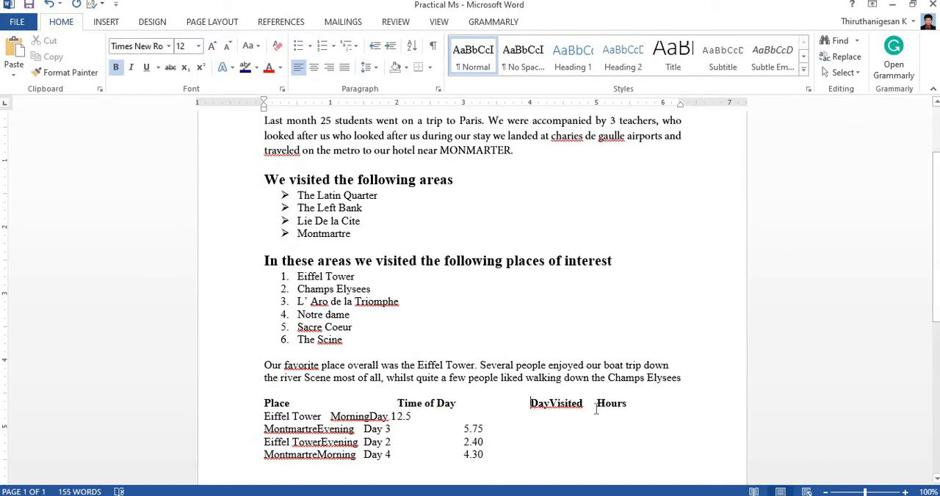
key("Tab")
key("Tab")
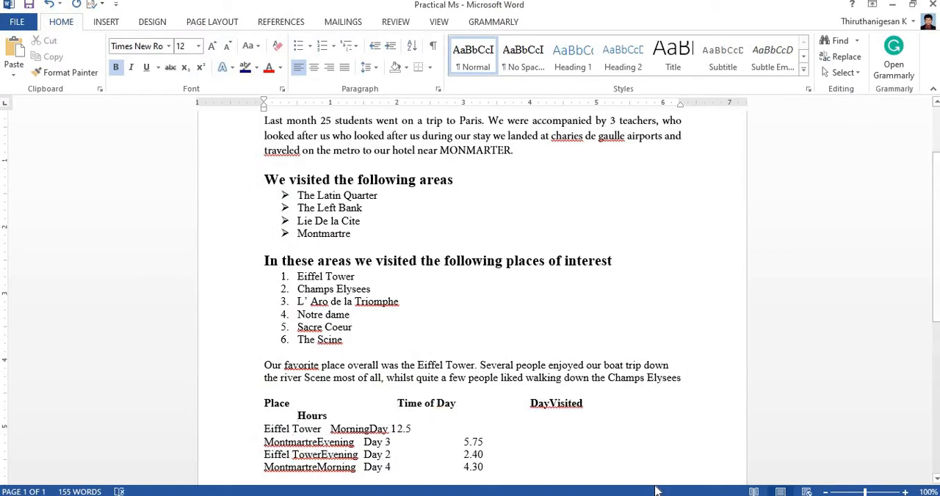
key("BackSpace")
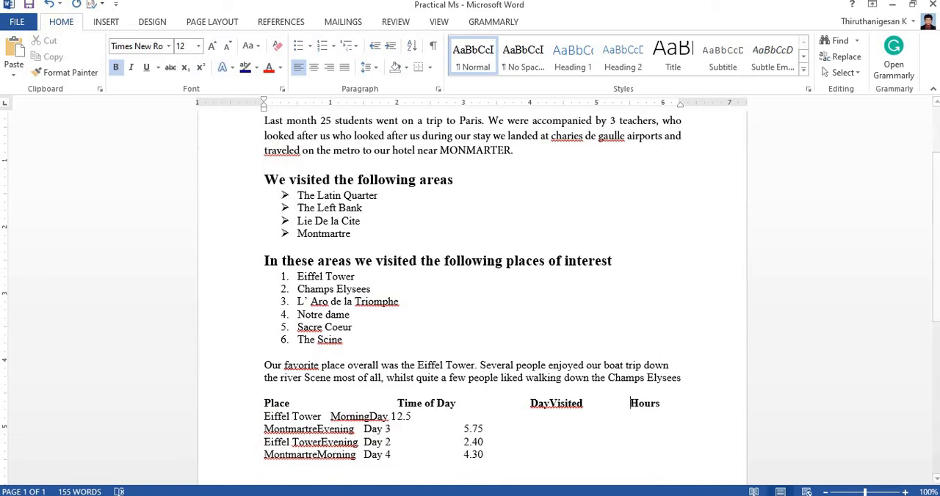
key("alt+Tab")
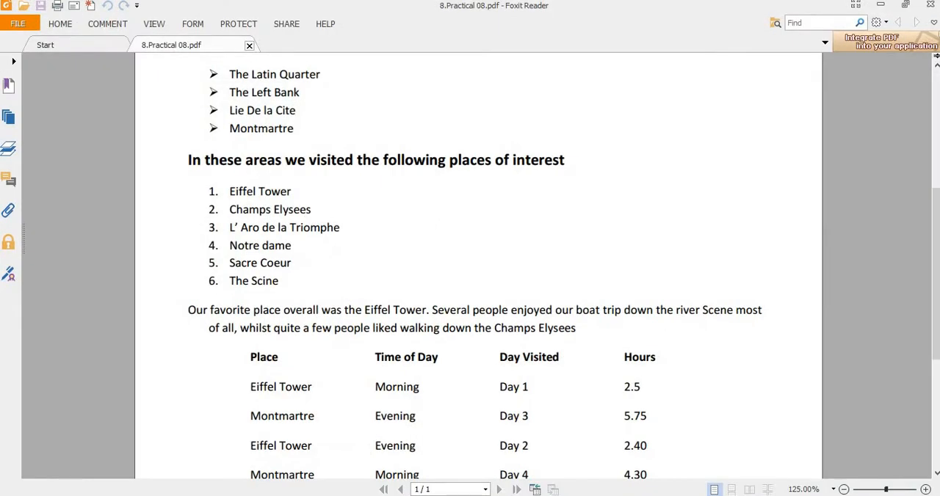
key("alt+Tab")
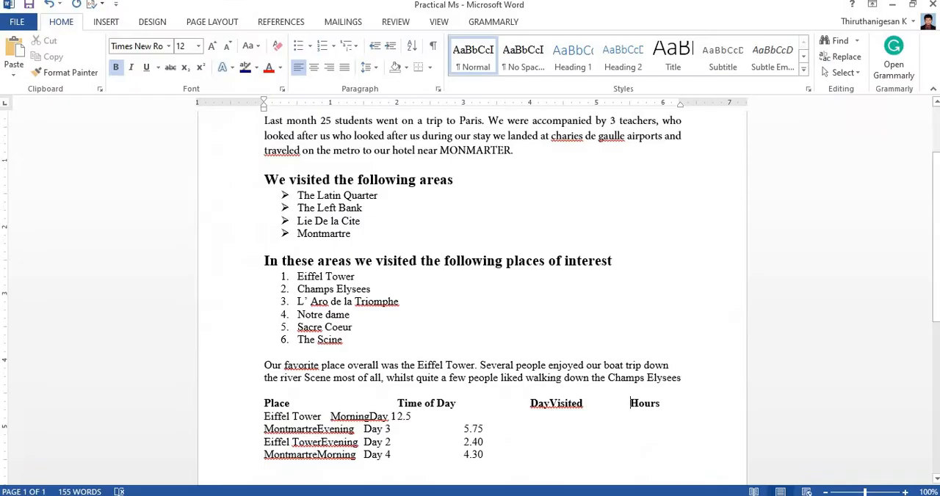
left_click(550, 403)
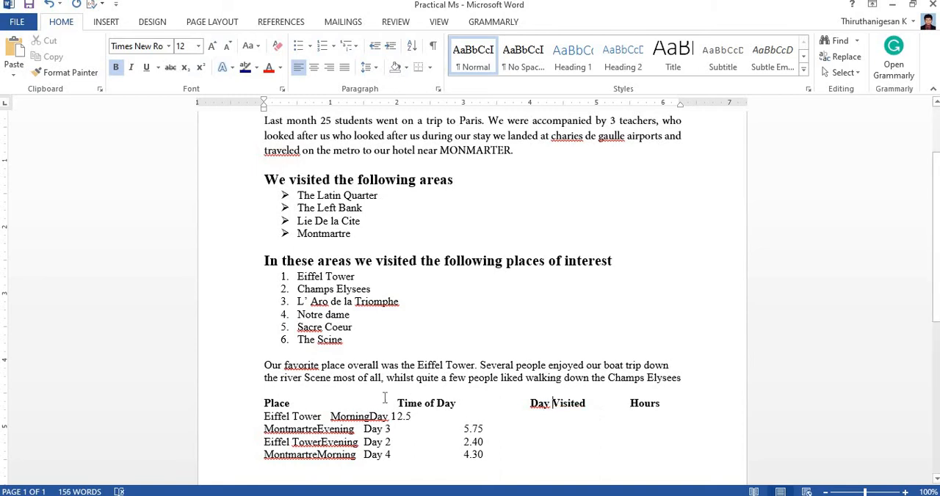
Step: Align Morning, Day 1 and 2.5 in the first Eiffel Tower row under their column headings using tabs
left_click(333, 418)
key("Tab")
key("Tab")
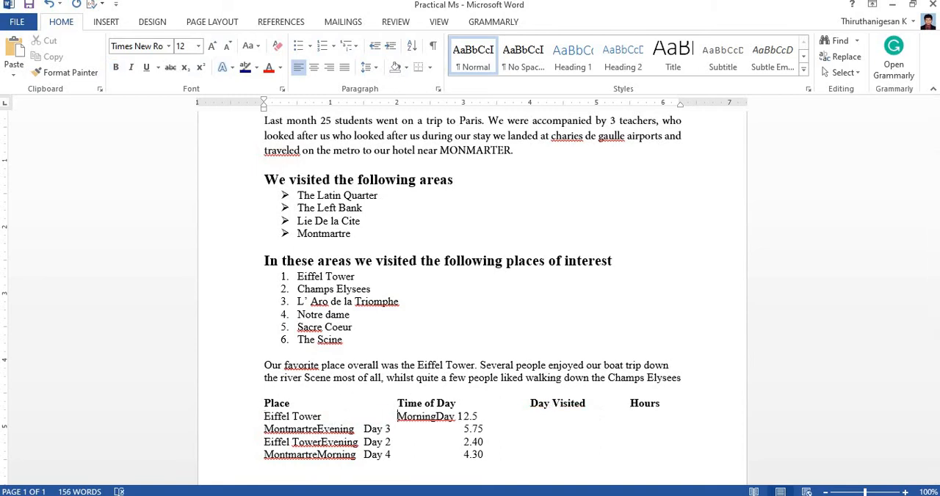
left_click(436, 417)
key("Tab")
key("Tab")
key("Tab")
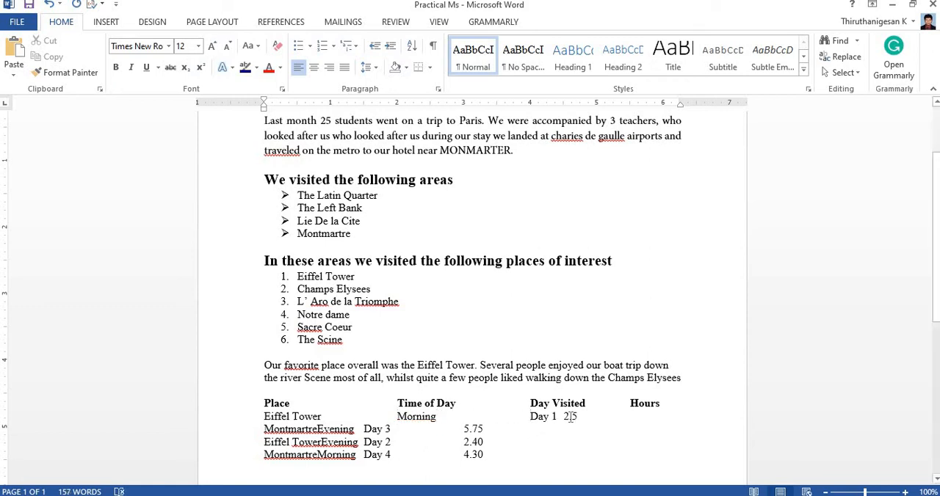
left_click(564, 417)
key("Tab")
Step: Align Evening, Day 3 and 5.75 in the first Montmartre row under their column headings using tabs
key("Tab")
left_click(318, 429)
key("Tab")
key("Tab")
key("Tab")
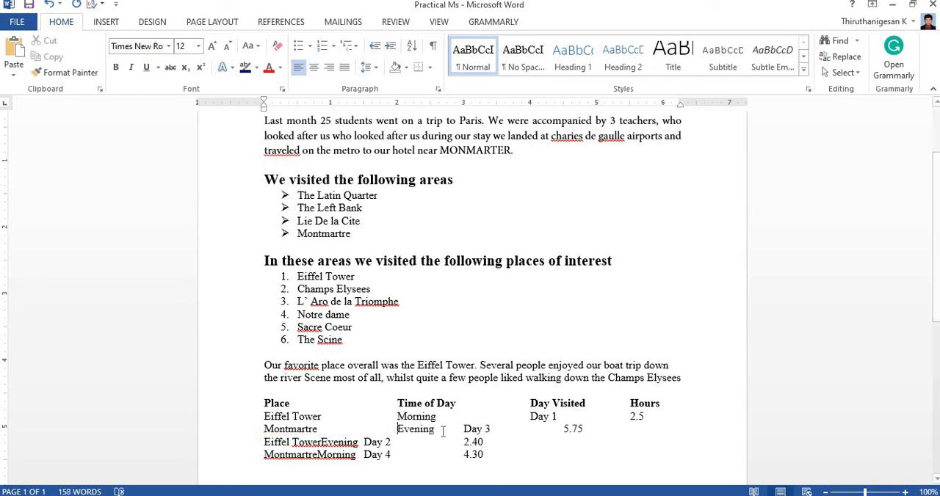
key("Tab")
key("Tab")
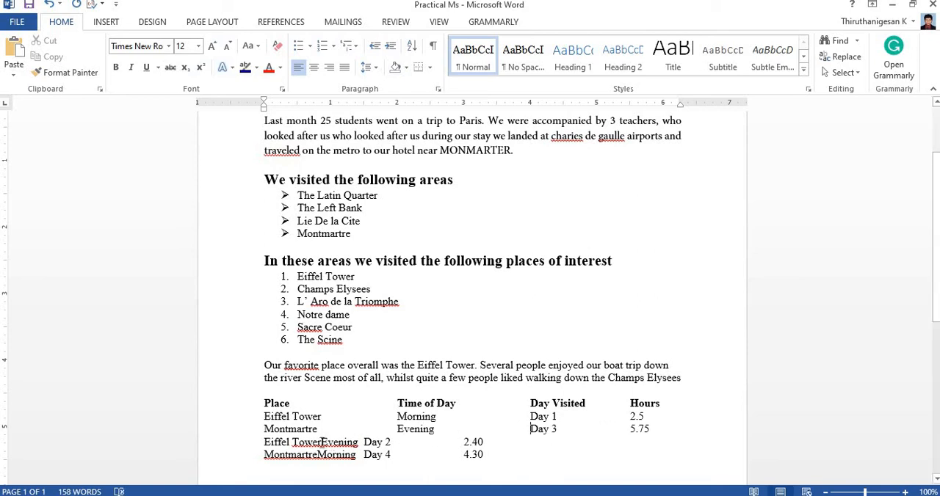
Step: Align Evening, Day 2 and 2.40 in the second Eiffel Tower row under their column headings using tabs
left_click(321, 443)
key("Tab")
key("Tab")
key("Tab")
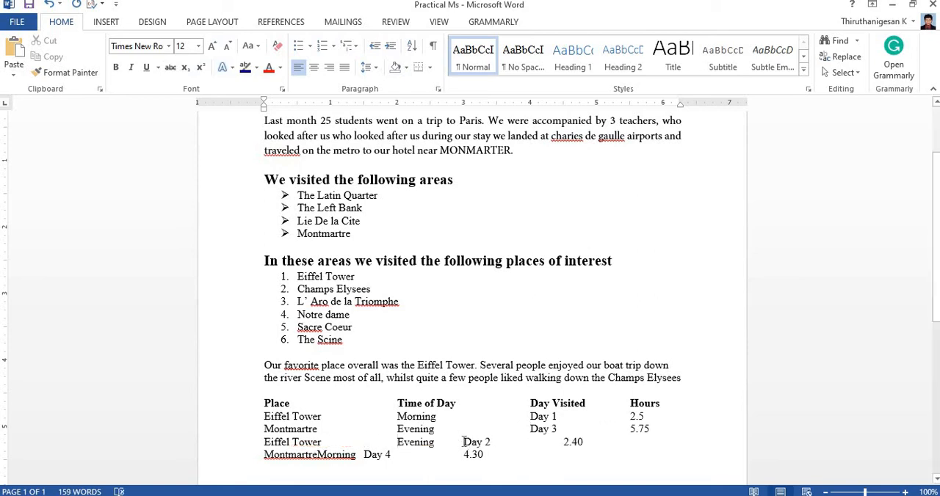
key("Tab")
key("Tab")
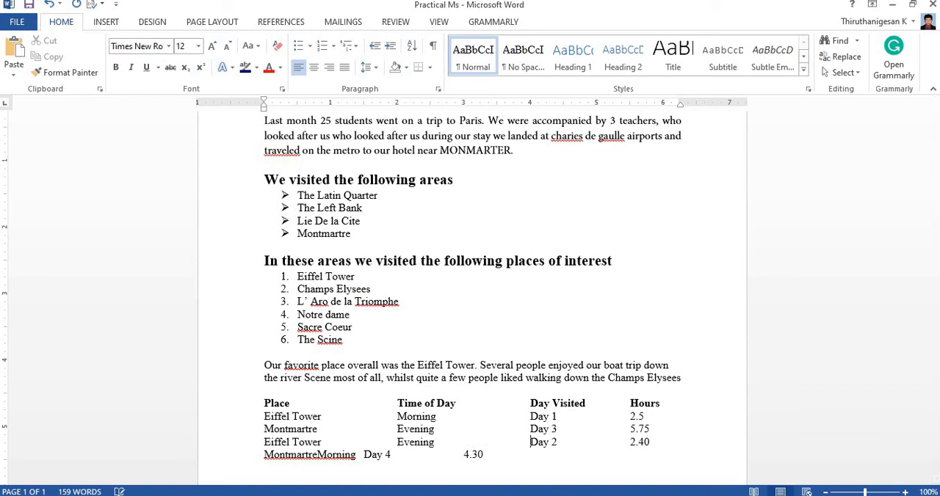
Step: Align Morning, Day 4 and 4.30 in the last Montmartre row under their column headings using tabs
left_click(318, 455)
key("Tab")
key("Tab")
key("Tab")
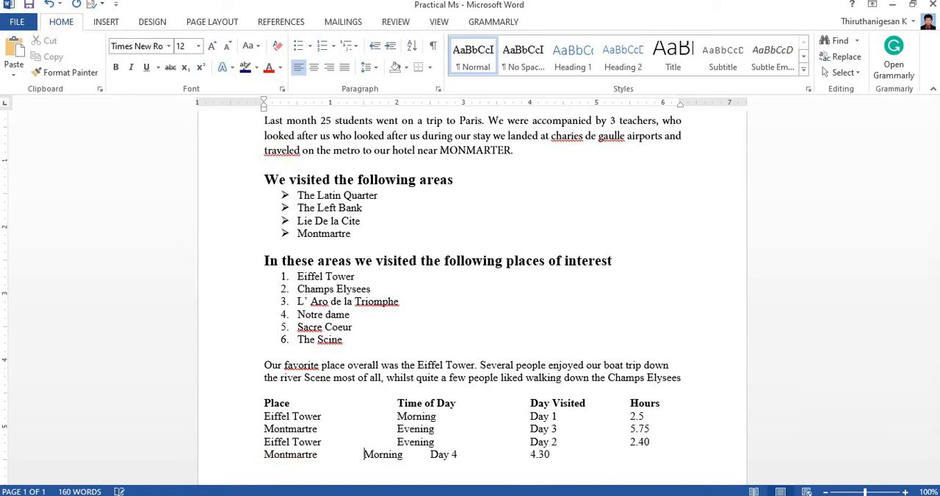
left_click(464, 455)
key("Tab")
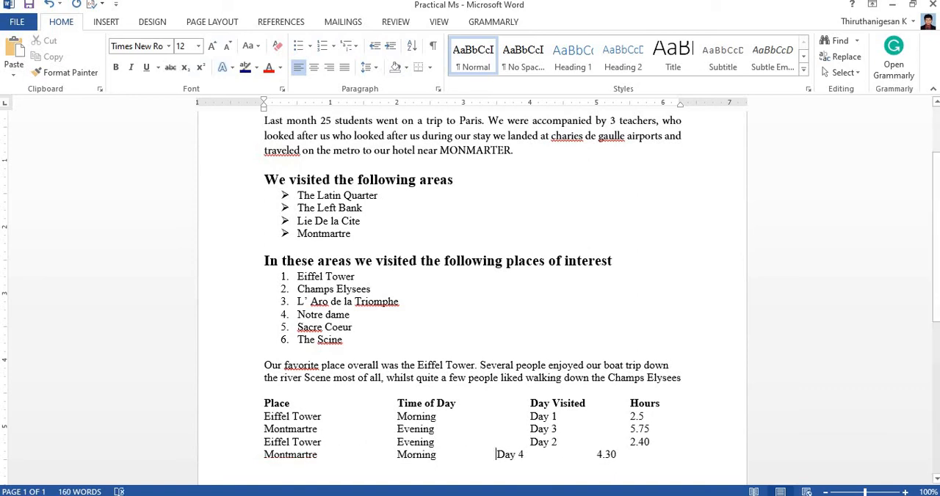
key("Tab")
Step: Check the row spacing in the practical sheet and set the line spacing of all five tabbed table lines to 2.0
scroll(516, 437, "down", 3)
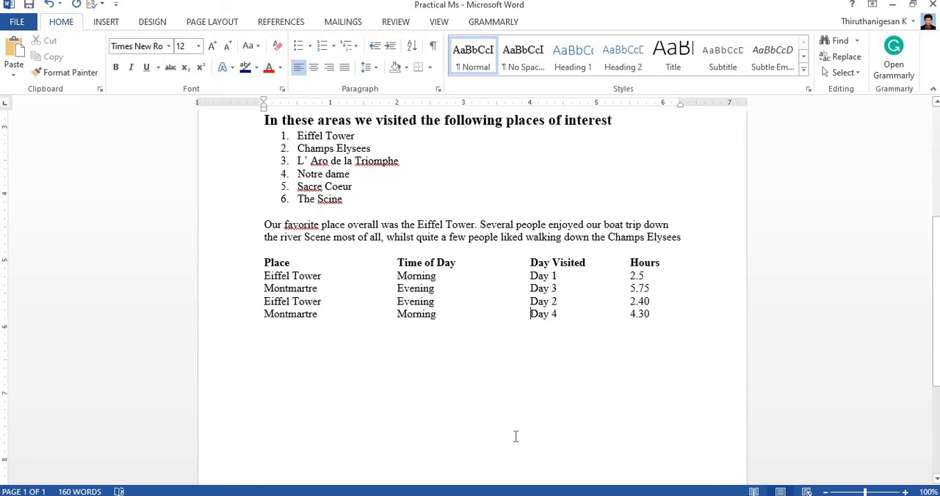
mouse_move(632, 491)
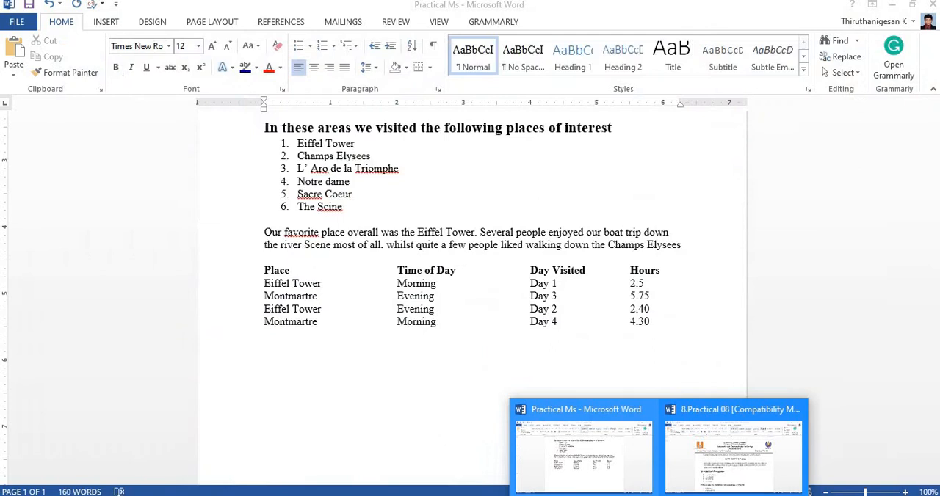
left_click(733, 448)
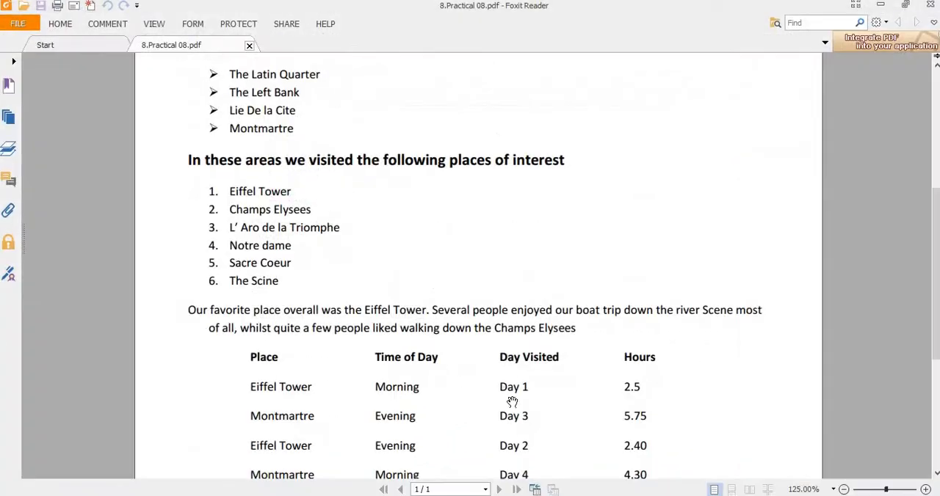
scroll(505, 394, "down", 3)
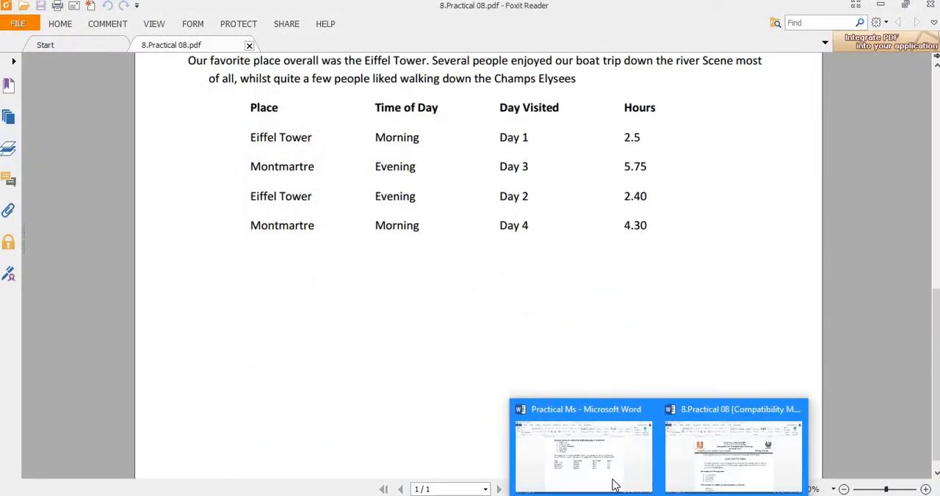
left_click(615, 485)
left_click_drag(594, 322, 265, 270)
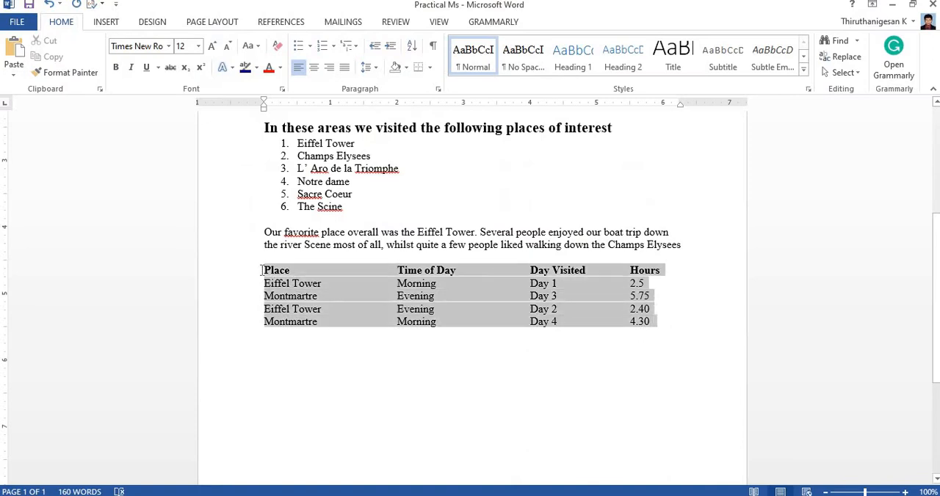
left_click(368, 66)
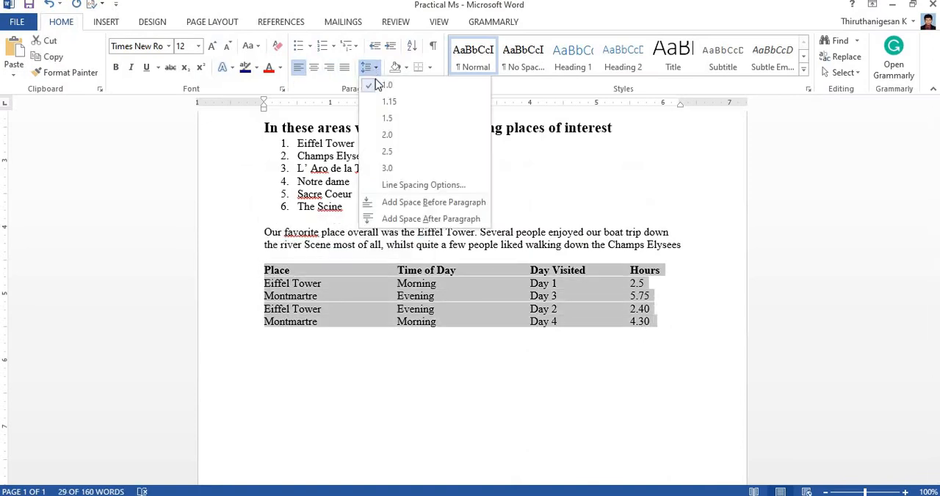
left_click(389, 135)
left_click(483, 221)
scroll(489, 289, "up", 6)
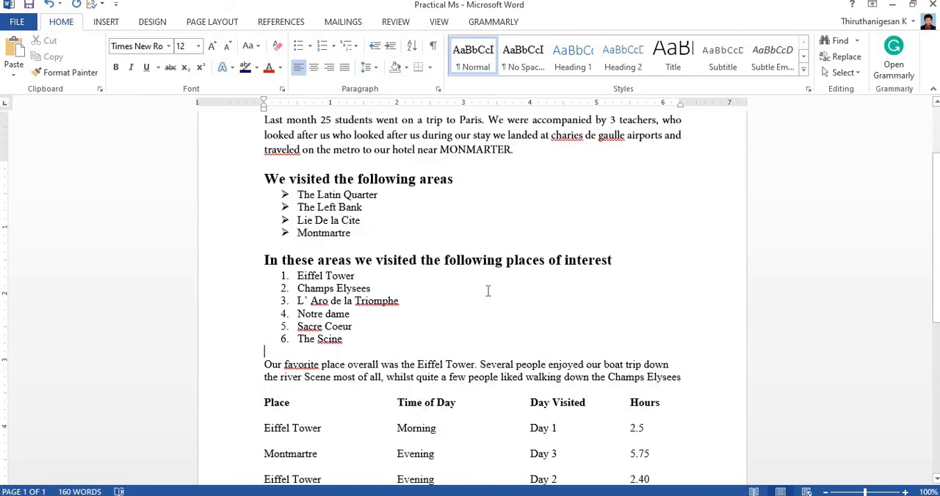
scroll(485, 288, "down", 12)
scroll(484, 288, "up", 10)
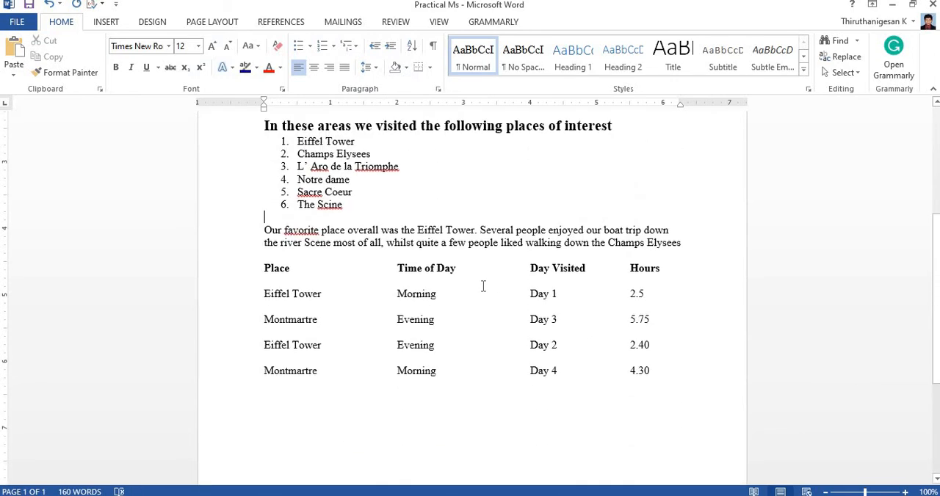